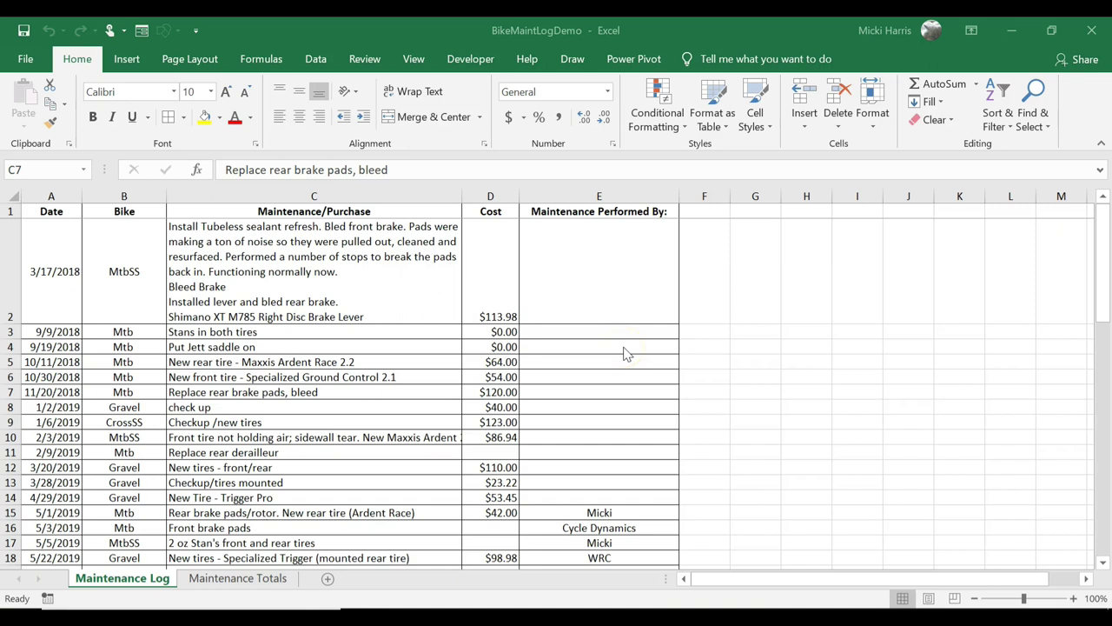
Apply the Accounting number format to Cost cell D2 in the 3/17/2018 entry.
scroll(623, 352, "down", 3)
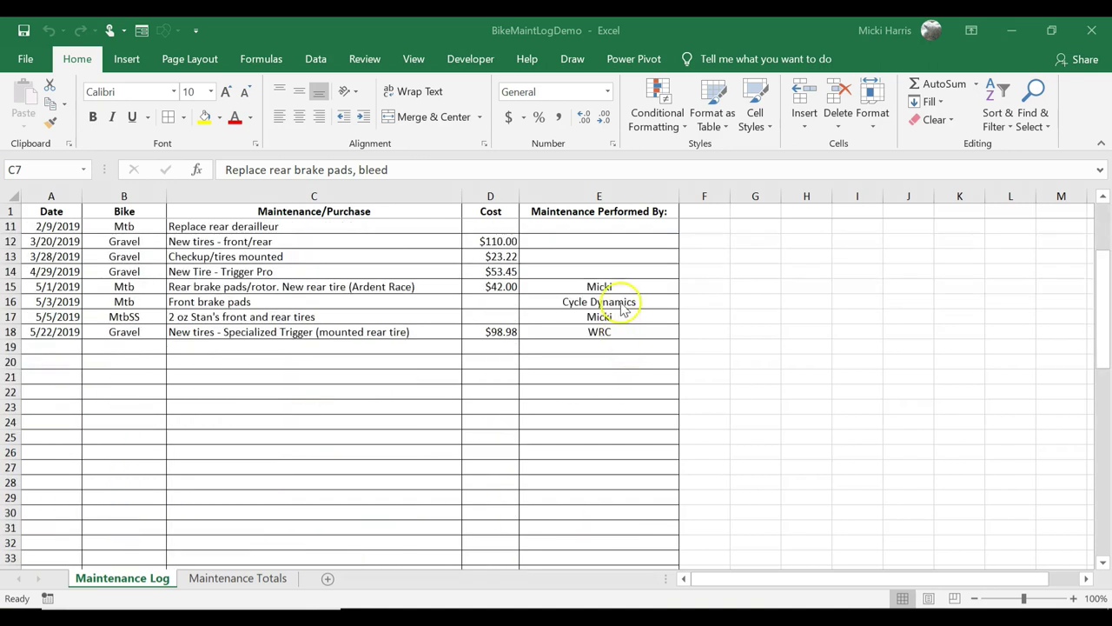
scroll(803, 415, "up", 3)
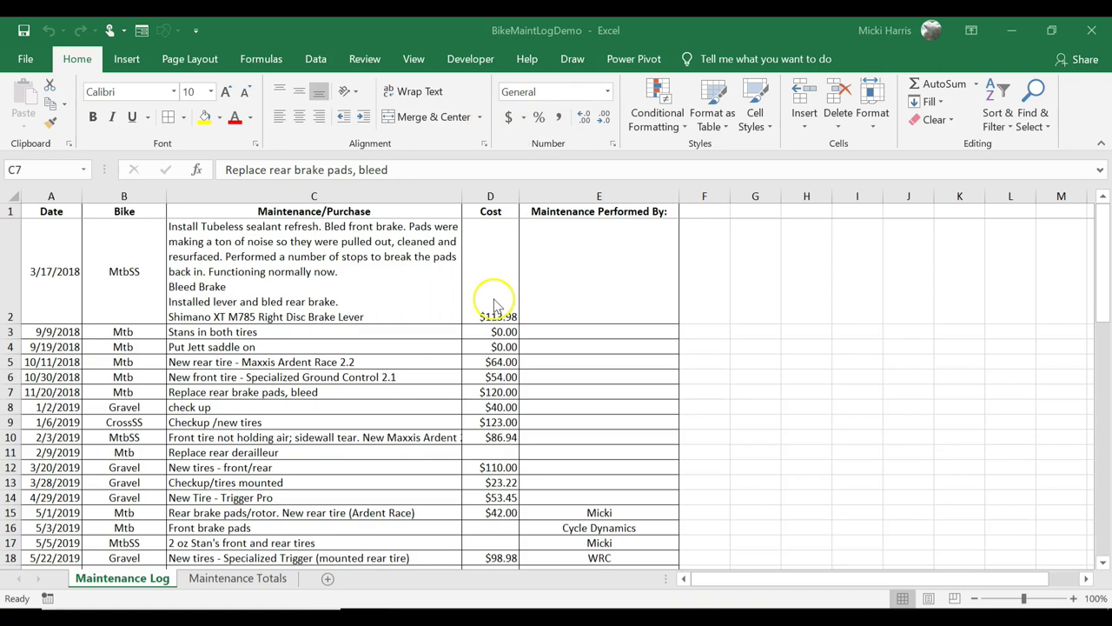
left_click(495, 310)
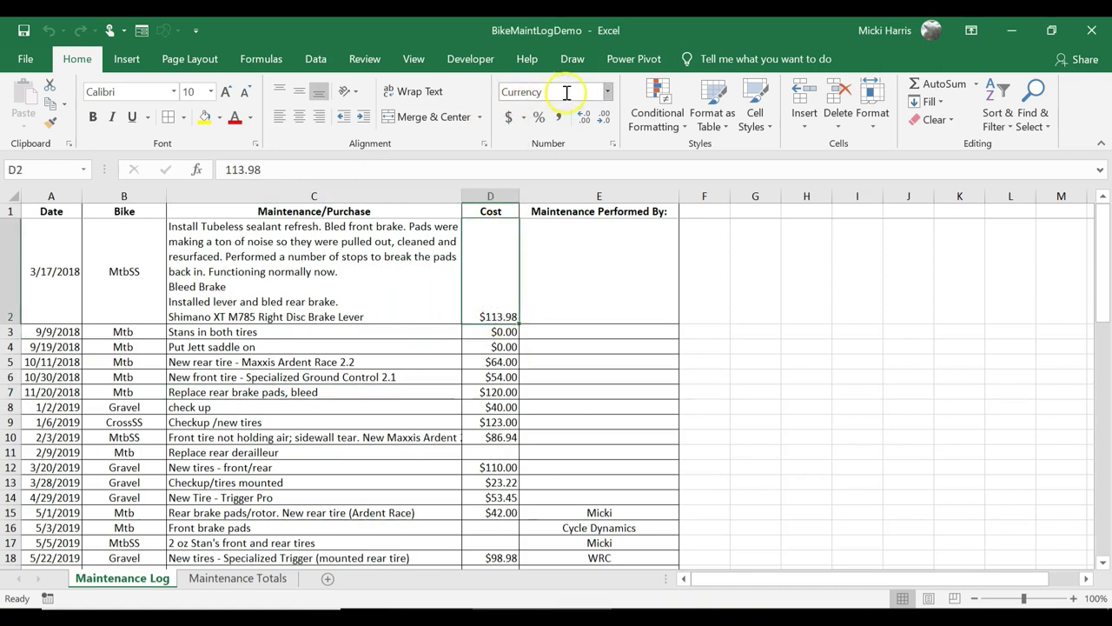
left_click(607, 91)
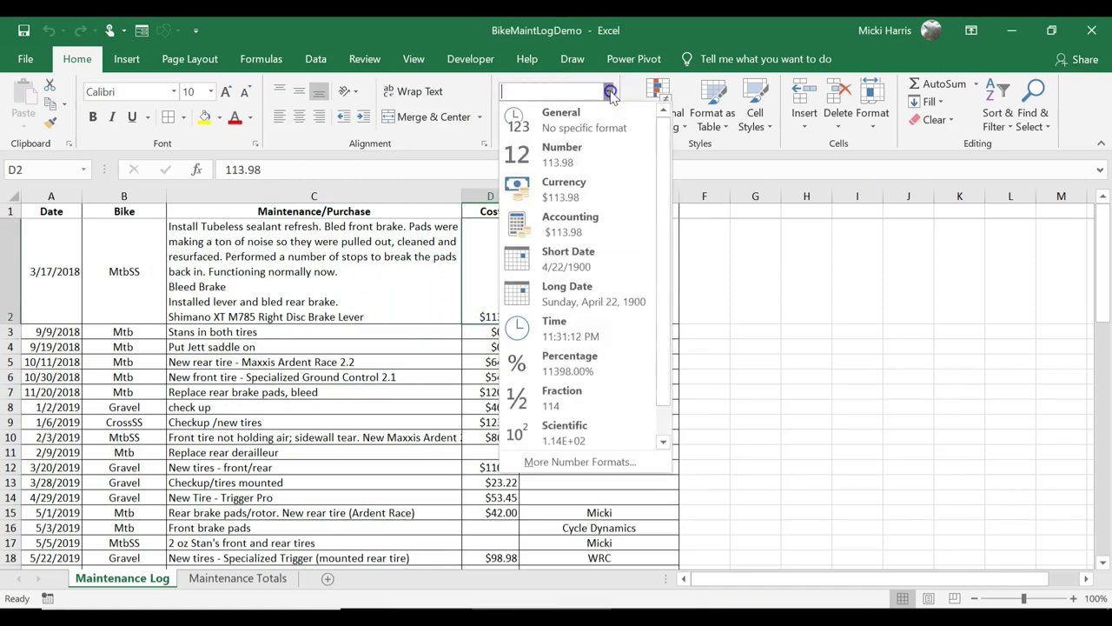
left_click(589, 216)
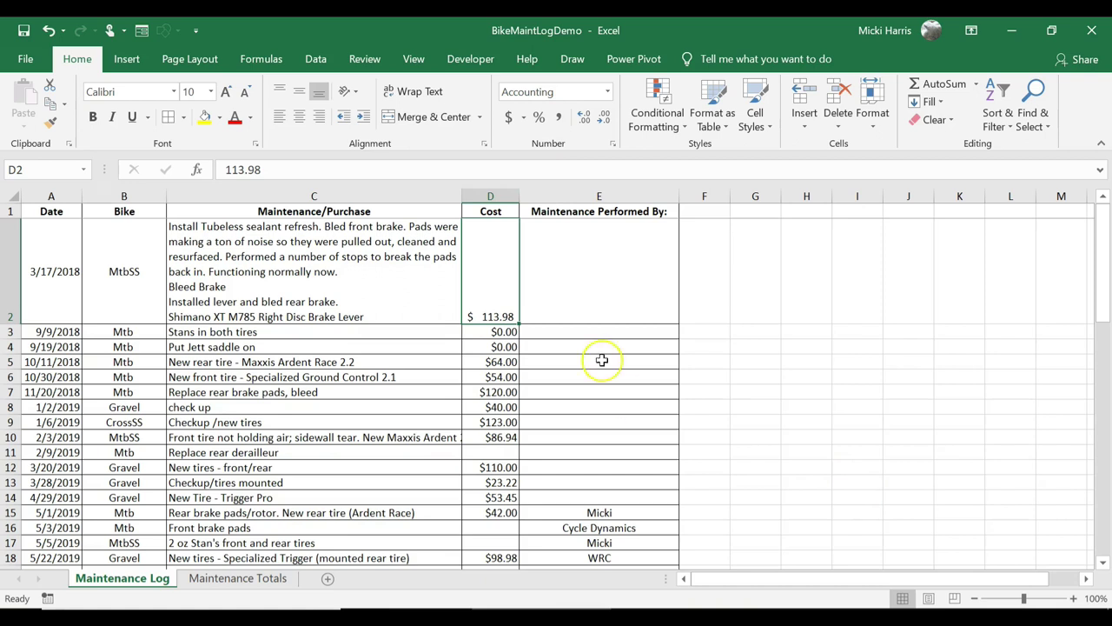
scroll(269, 368, "down", 2)
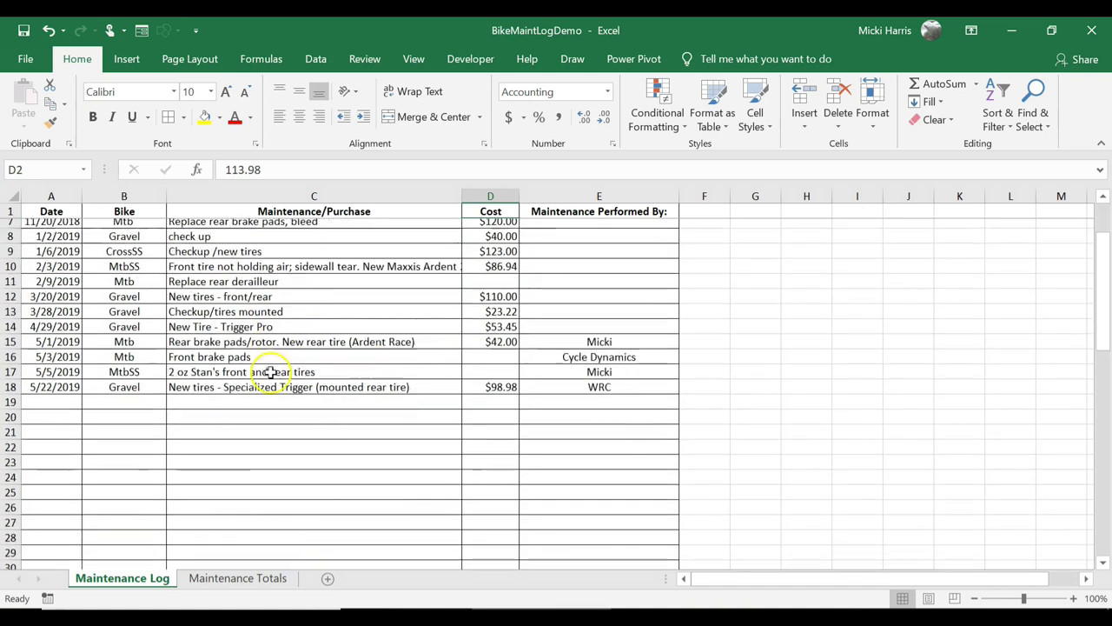
scroll(268, 368, "up", 2)
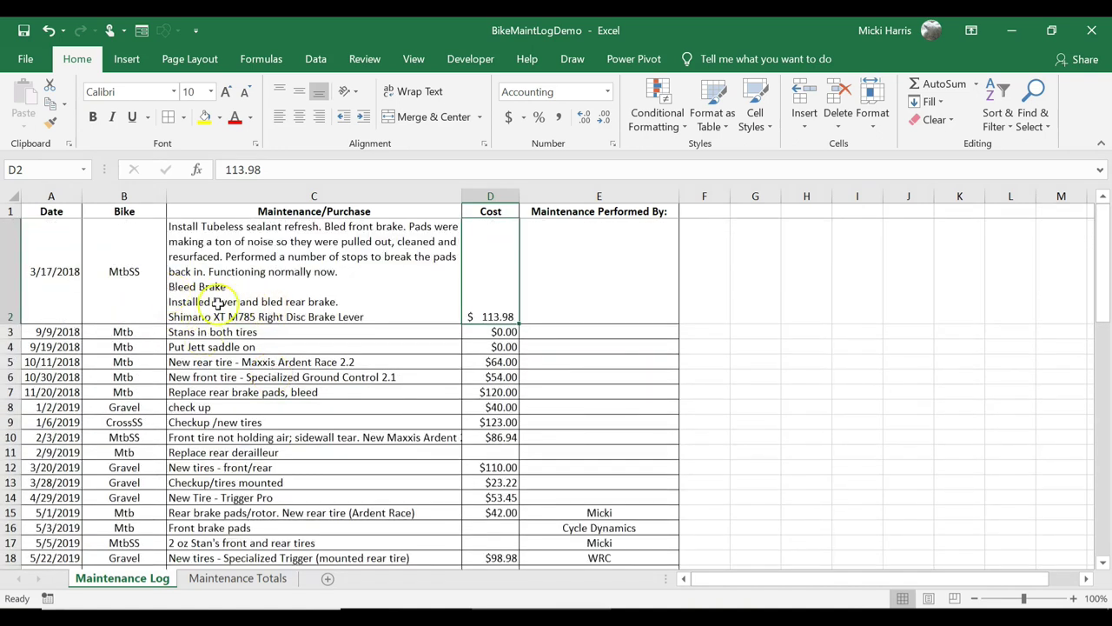
Sort the maintenance log with a custom sort on the Bike column by cell values, A to Z.
left_click(124, 288)
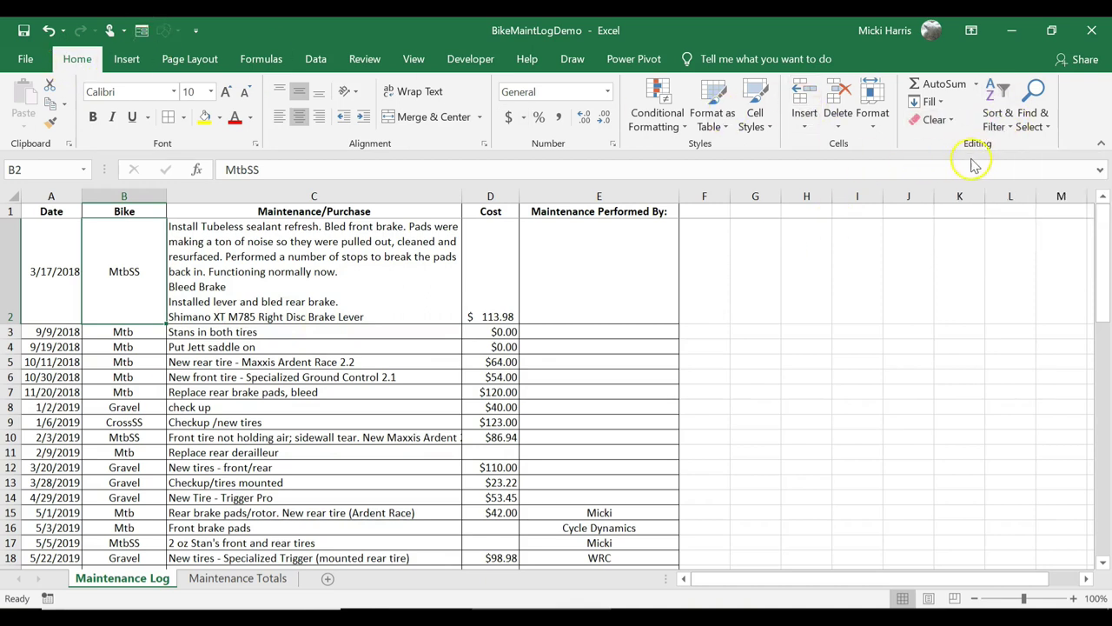
left_click(1004, 124)
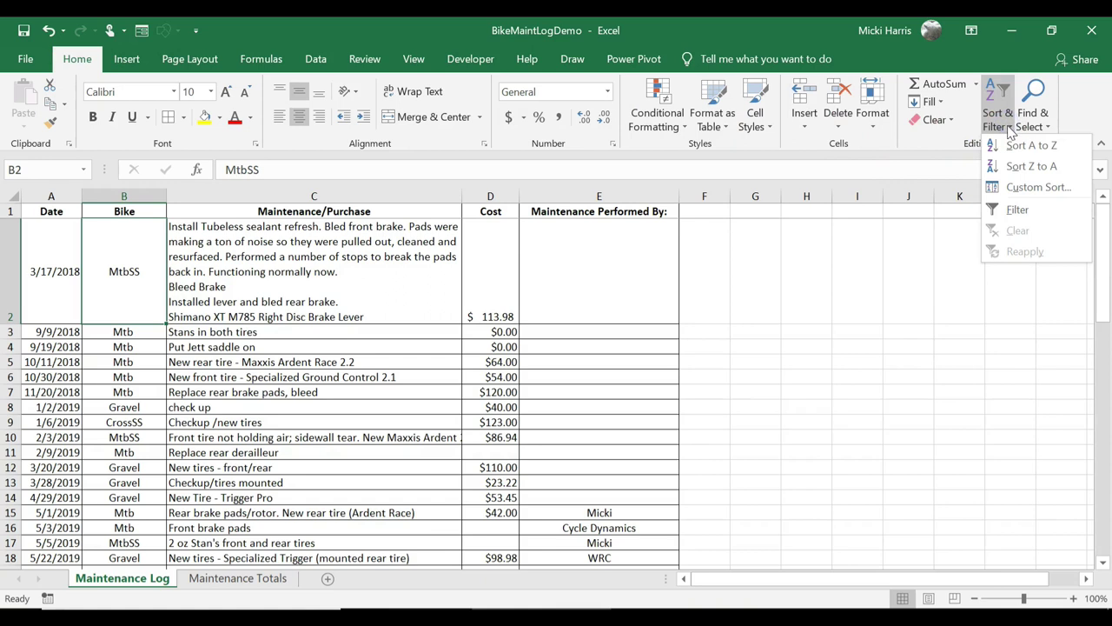
left_click(1014, 150)
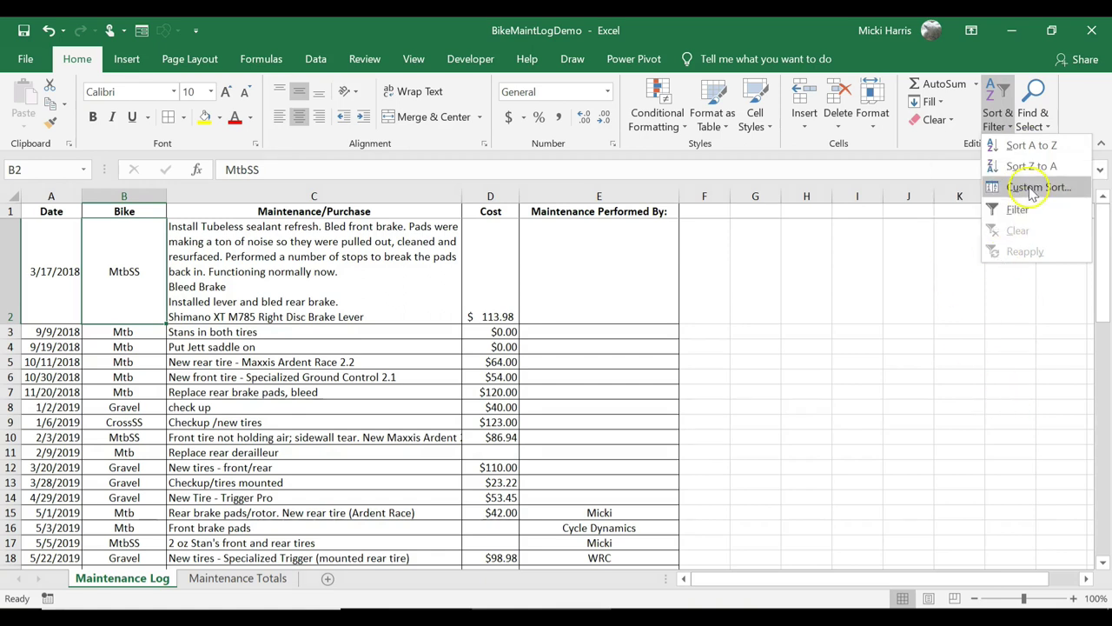
left_click(1029, 186)
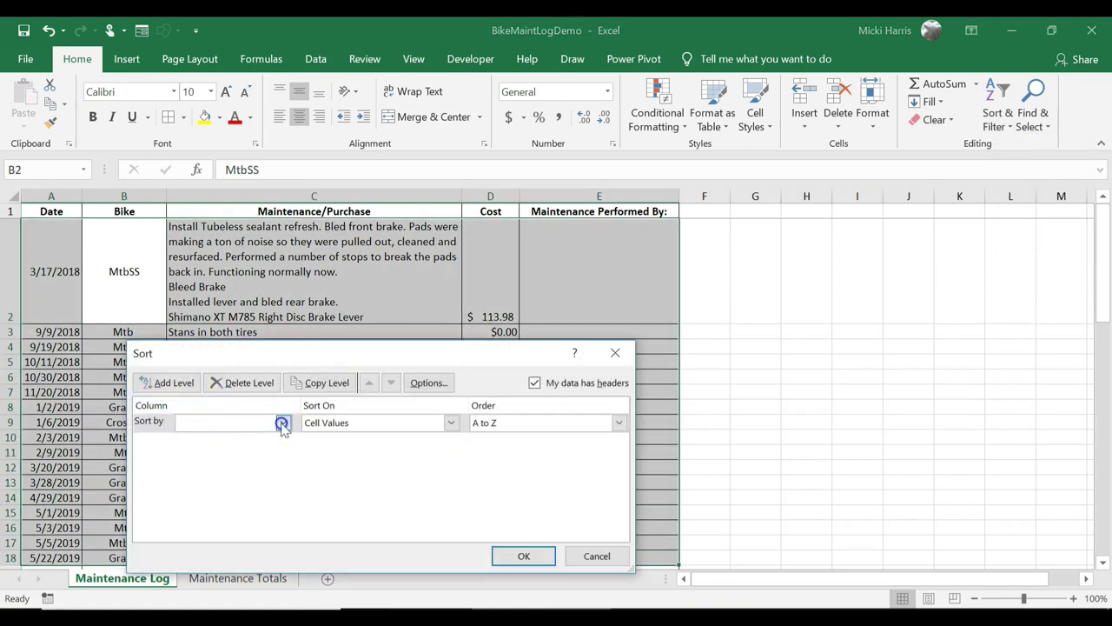
left_click(283, 422)
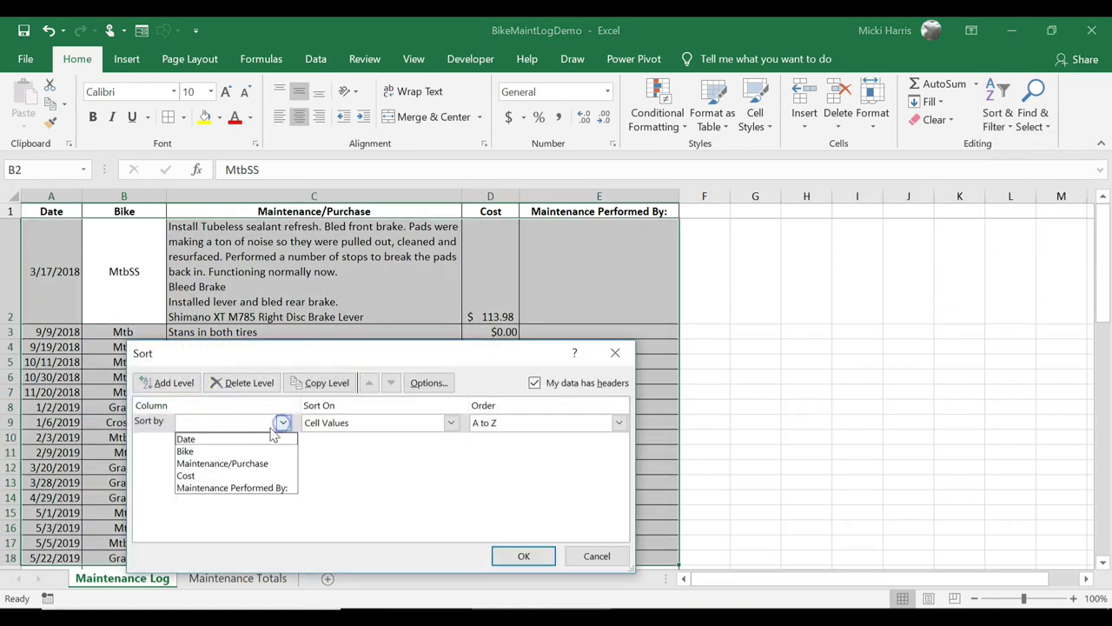
left_click(189, 451)
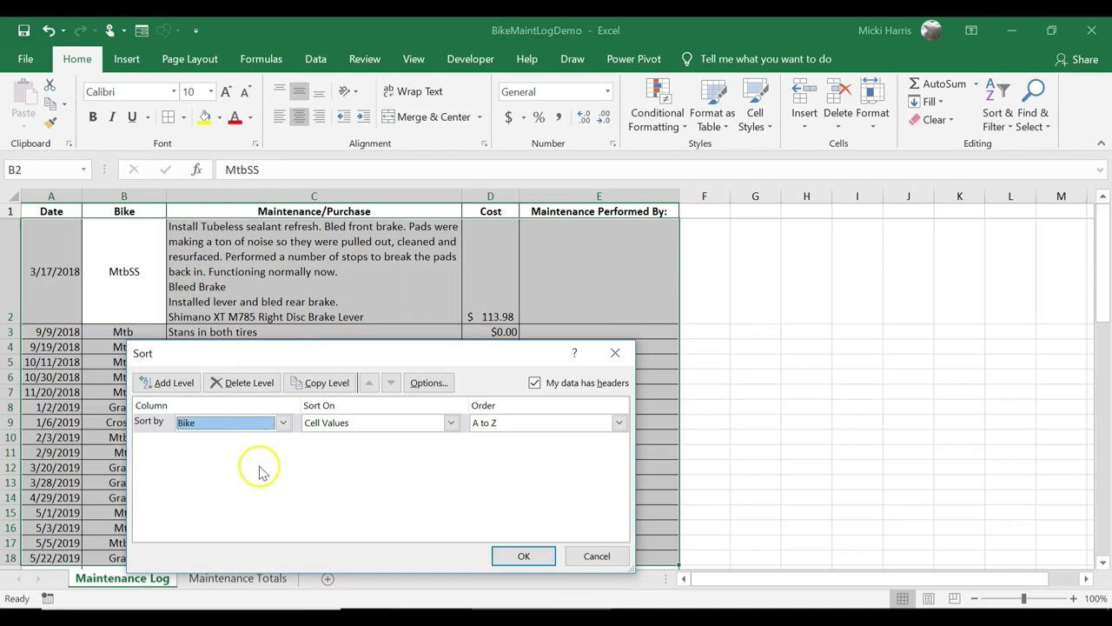
left_click(185, 383)
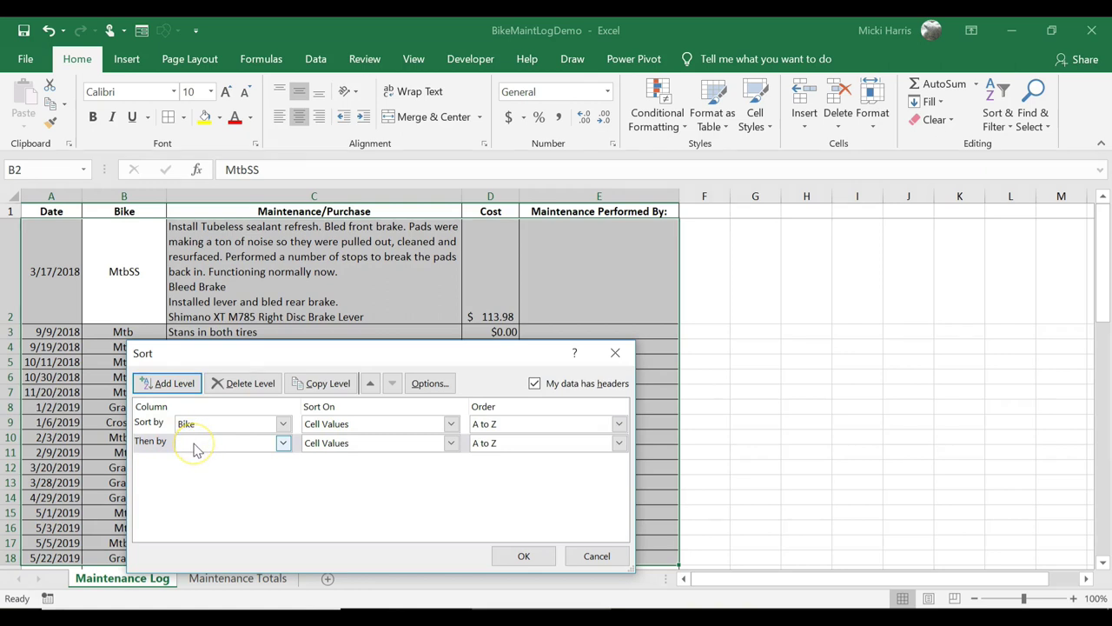
left_click(526, 556)
left_click(560, 371)
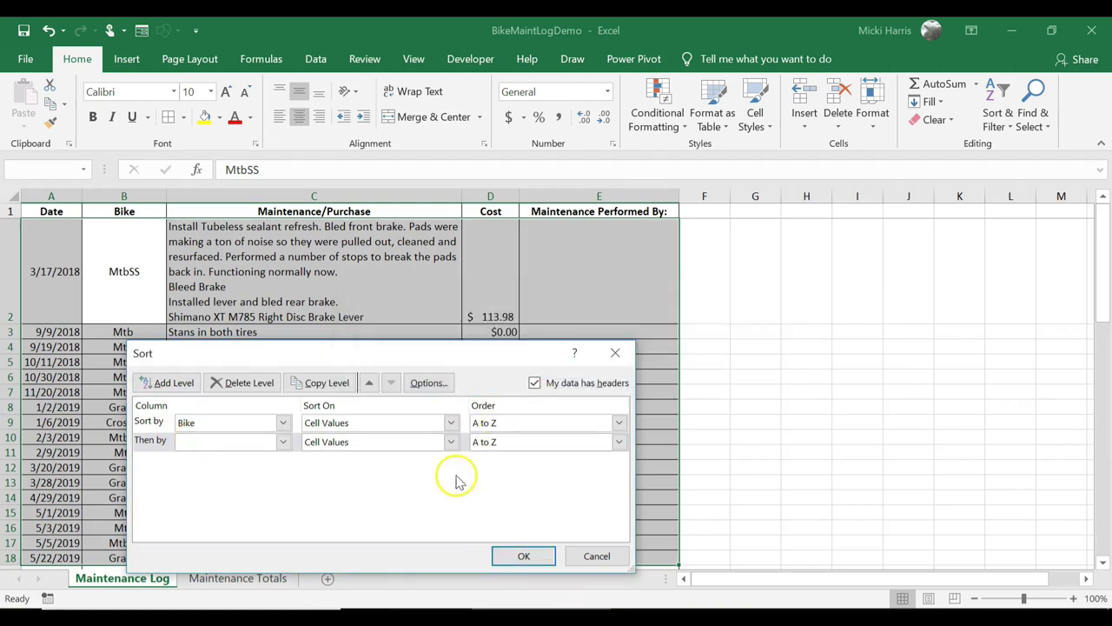
left_click(237, 389)
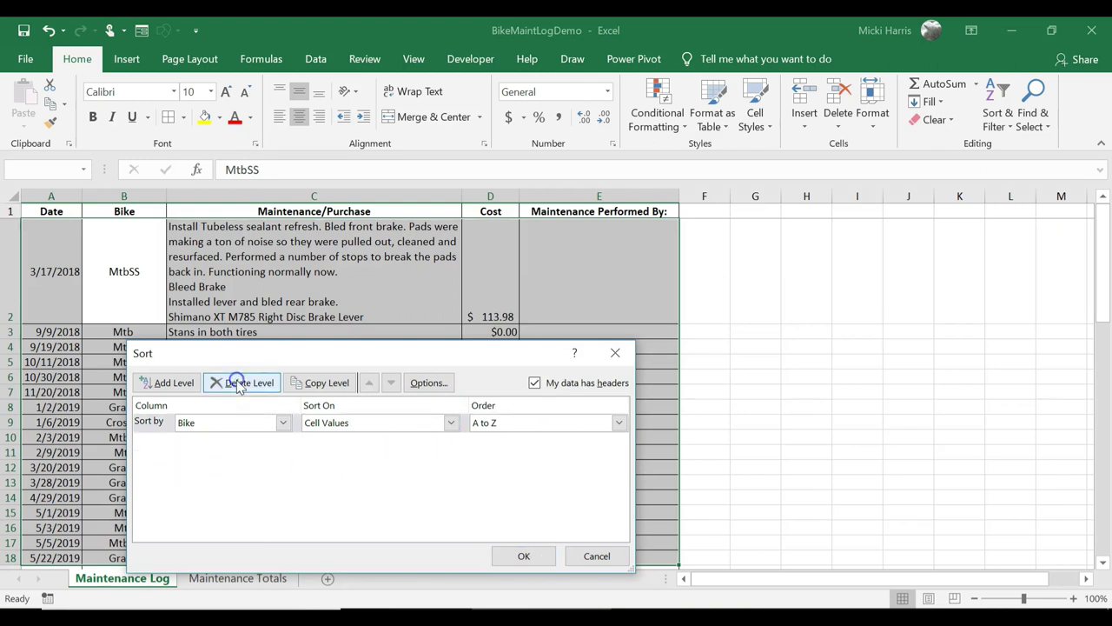
left_click(524, 557)
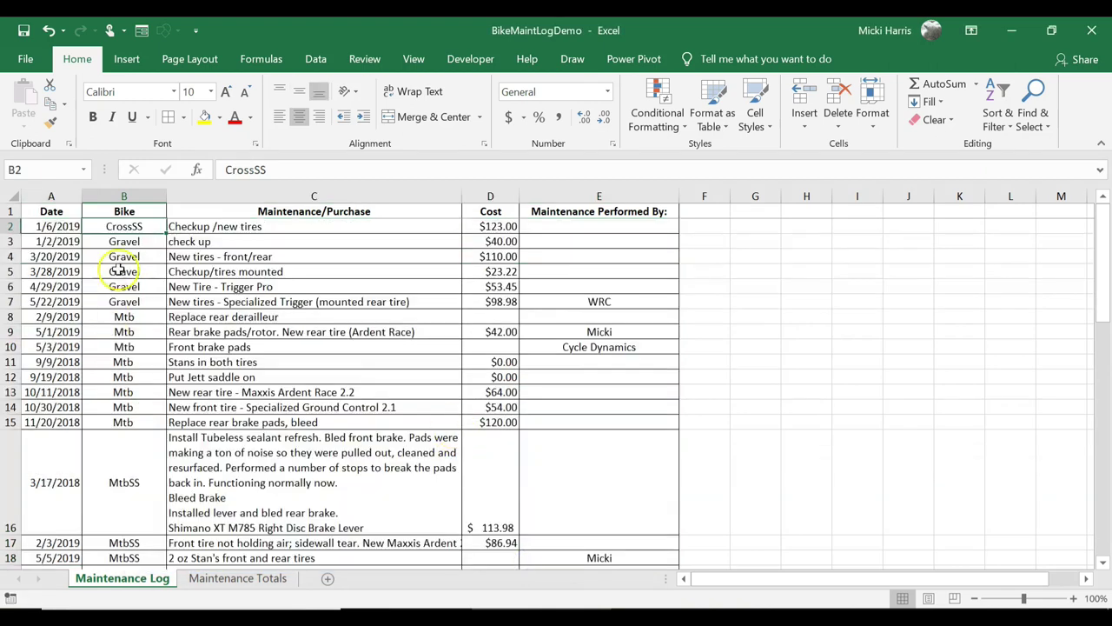
Turn on filtering for the maintenance log and show only the Mtb rows in the Bike column.
scroll(149, 429, "down", 3)
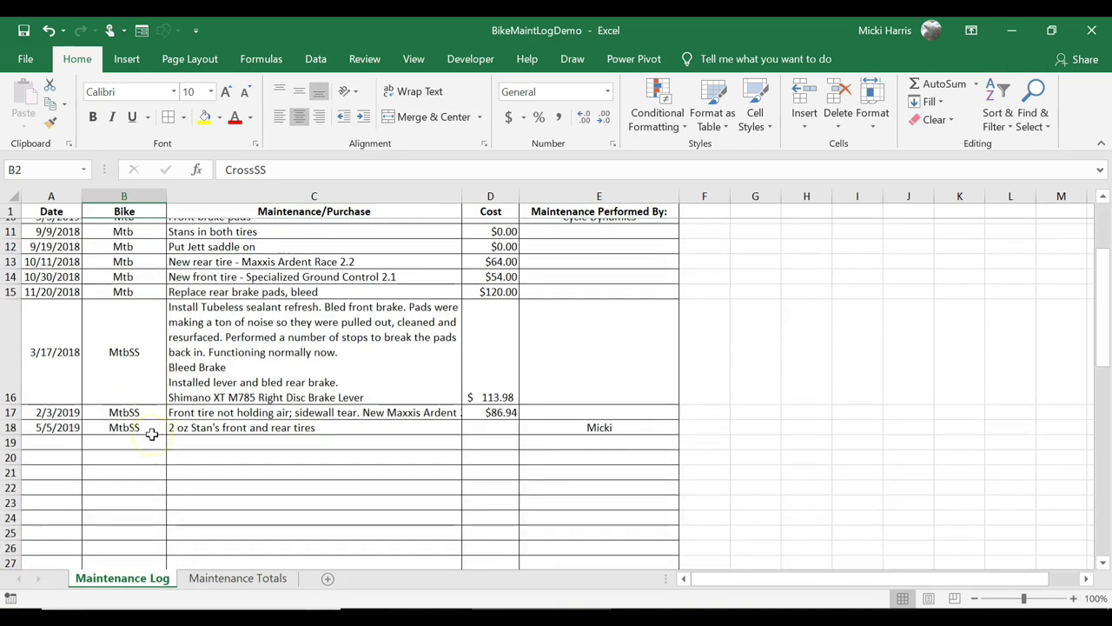
scroll(151, 429, "up", 3)
left_click(63, 224)
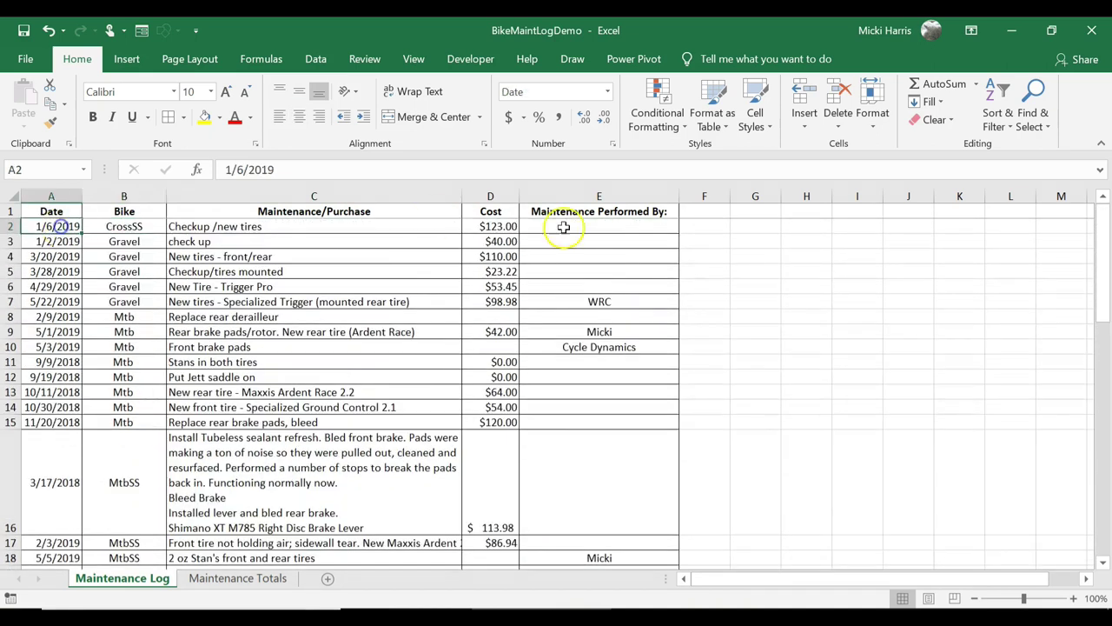
left_click(1008, 121)
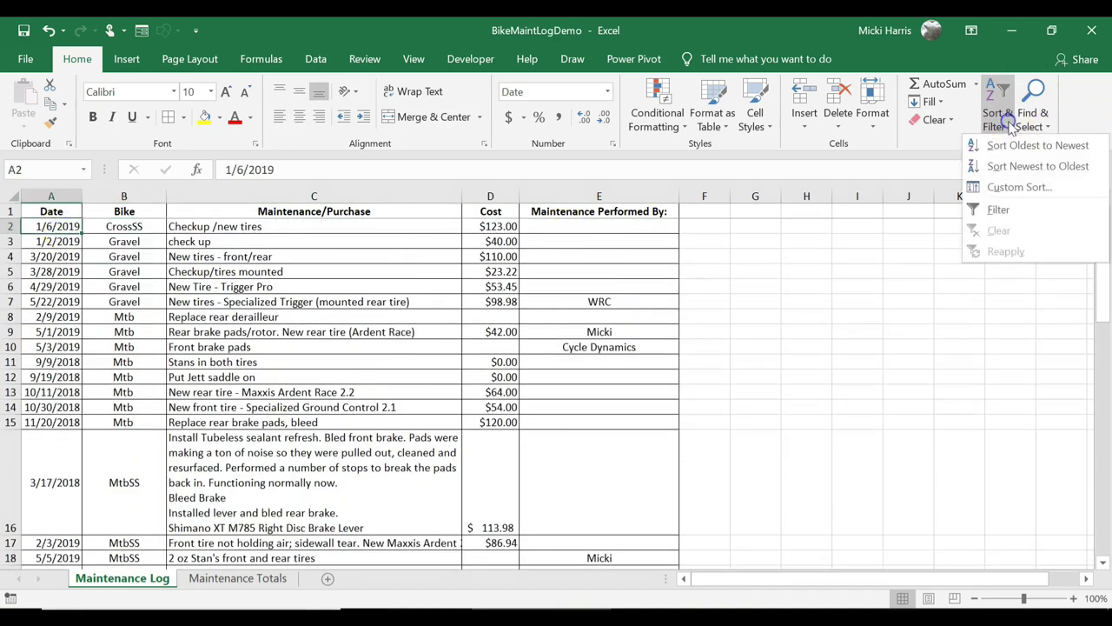
left_click(998, 209)
left_click(159, 212)
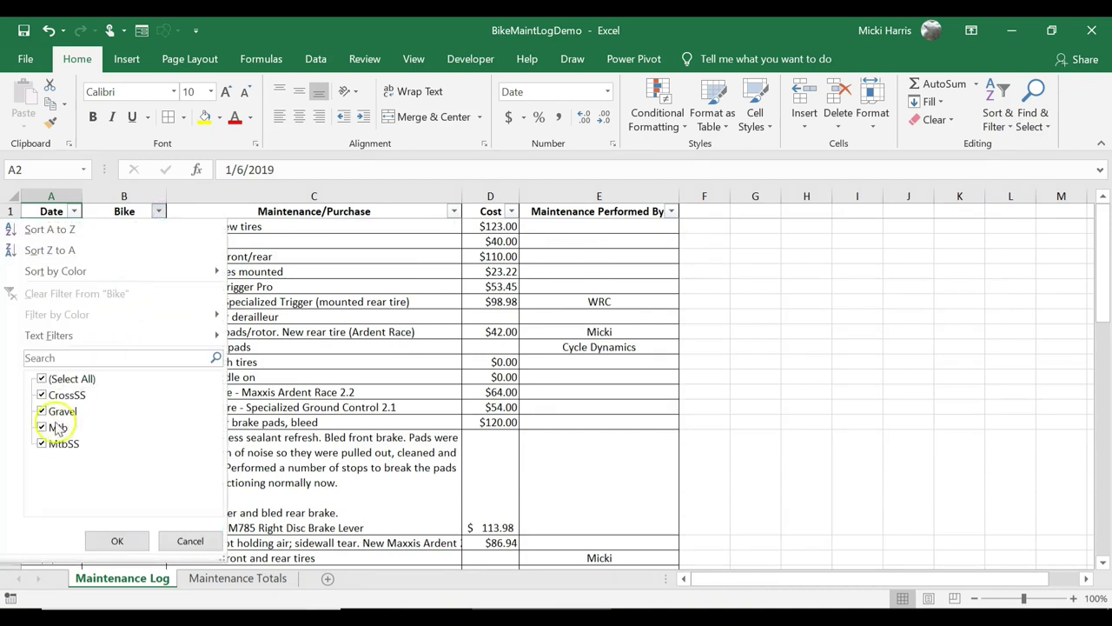
left_click(41, 380)
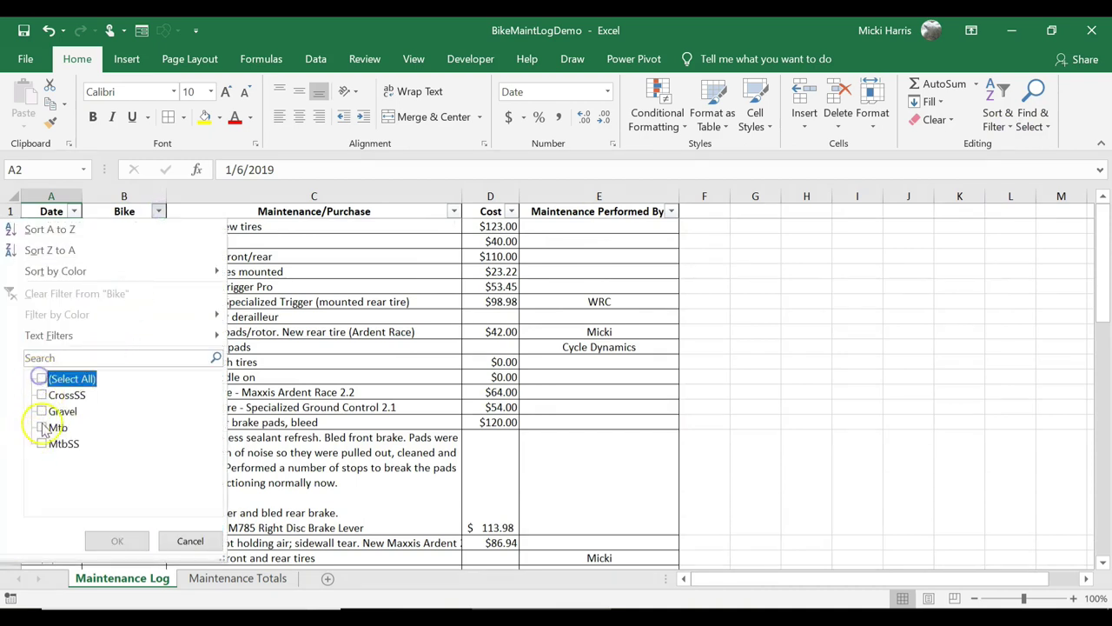
left_click(41, 428)
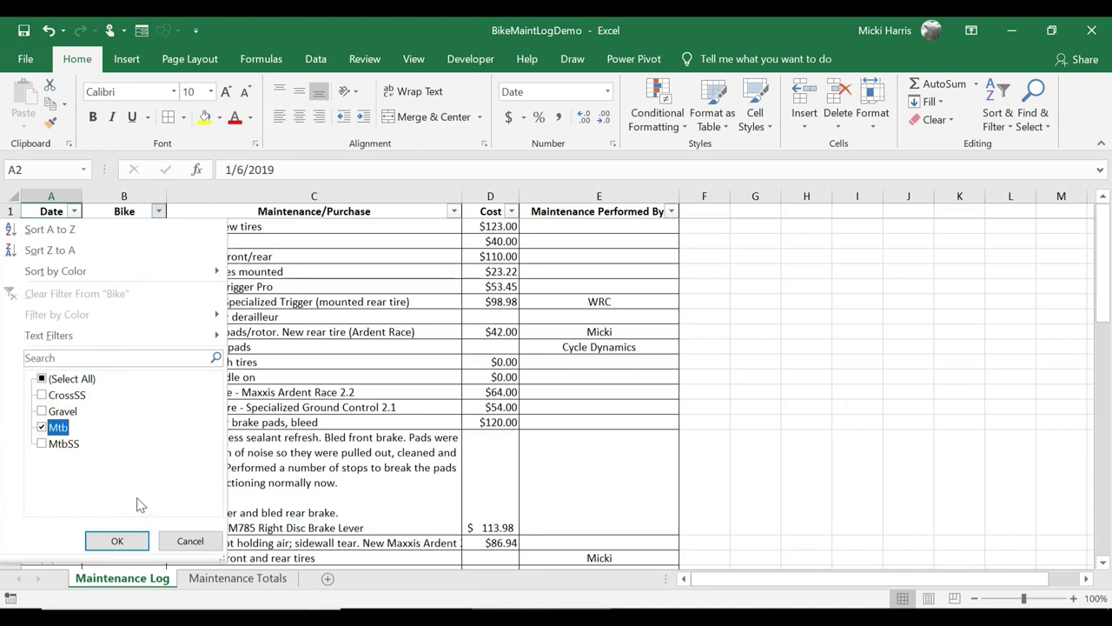
left_click(119, 539)
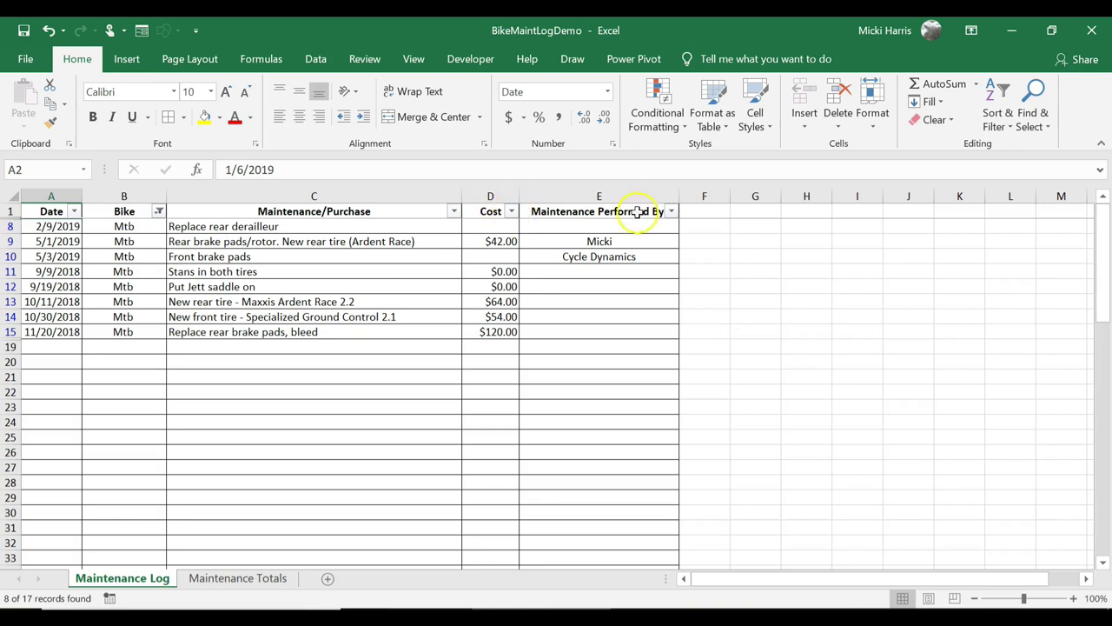
Check the filter choices for Maintenance Performed By and turn off filtering for the log.
left_click(672, 212)
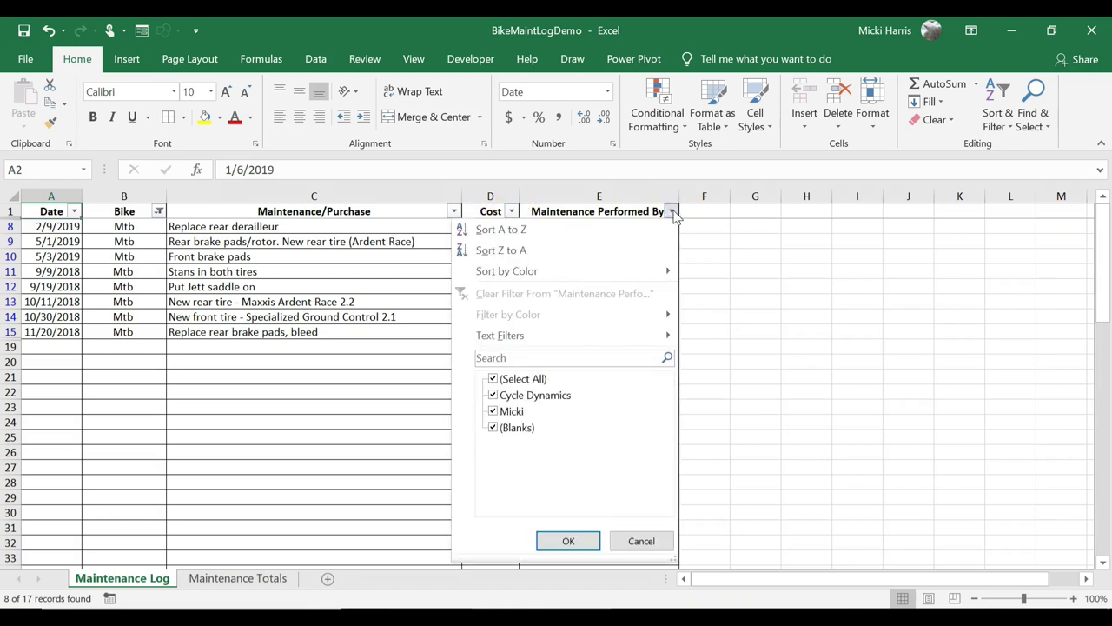
left_click(672, 213)
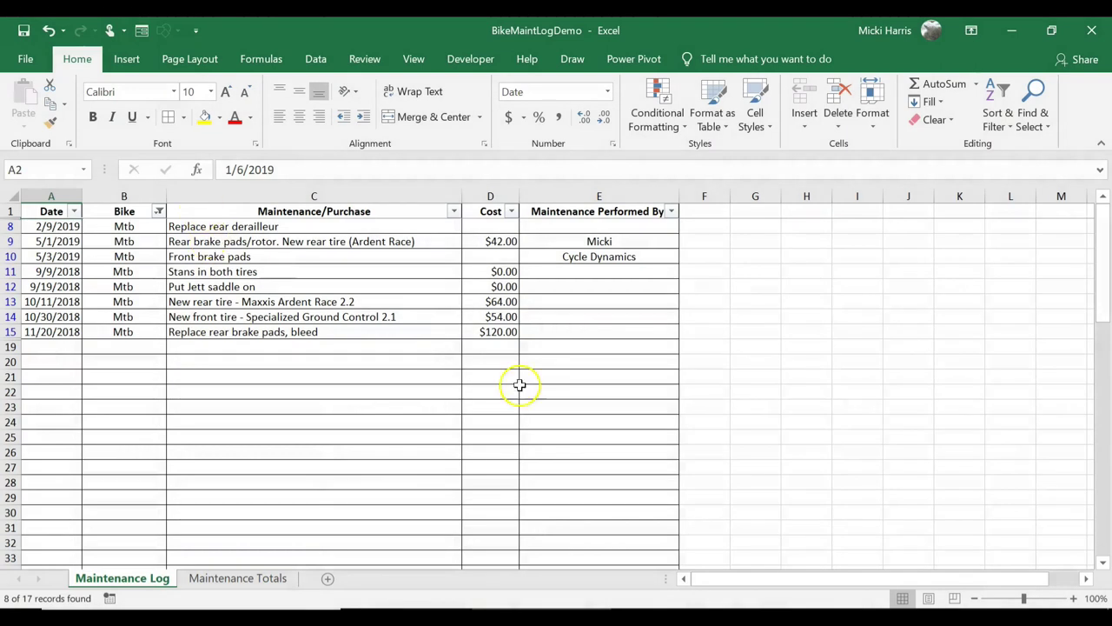
left_click(1002, 122)
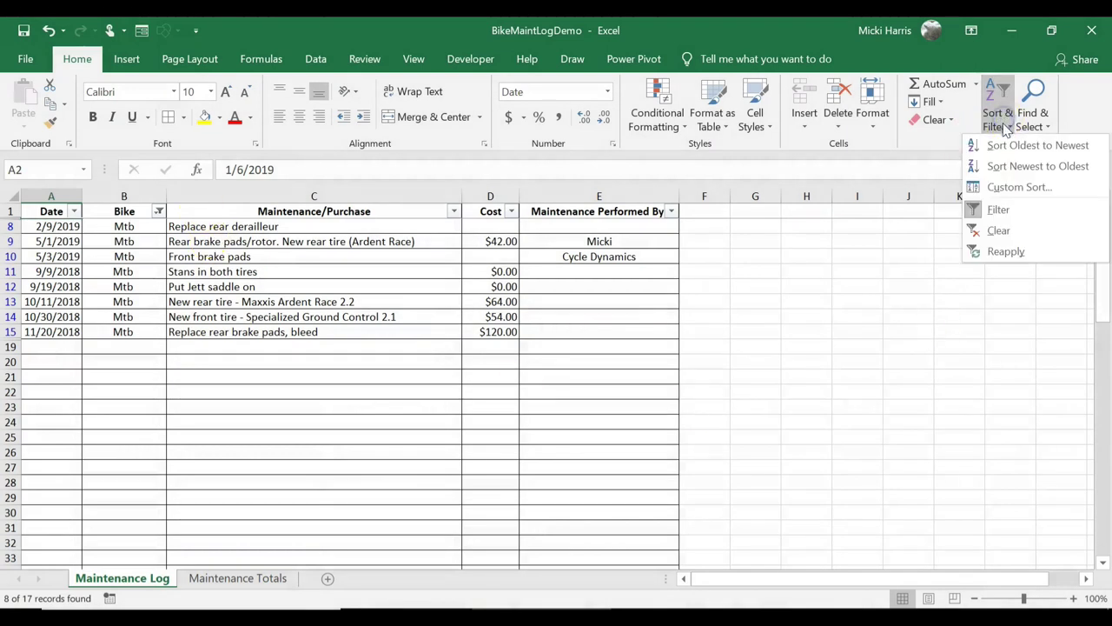
left_click(999, 211)
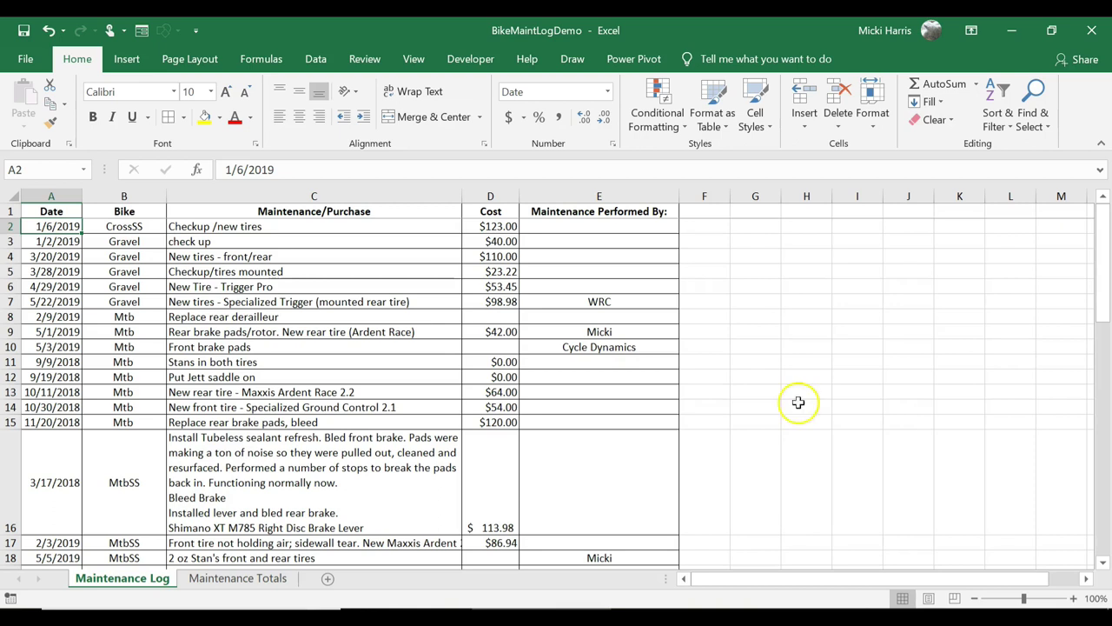
Review the border options available for the range A1:E16 without applying any.
left_click_drag(51, 211, 563, 511)
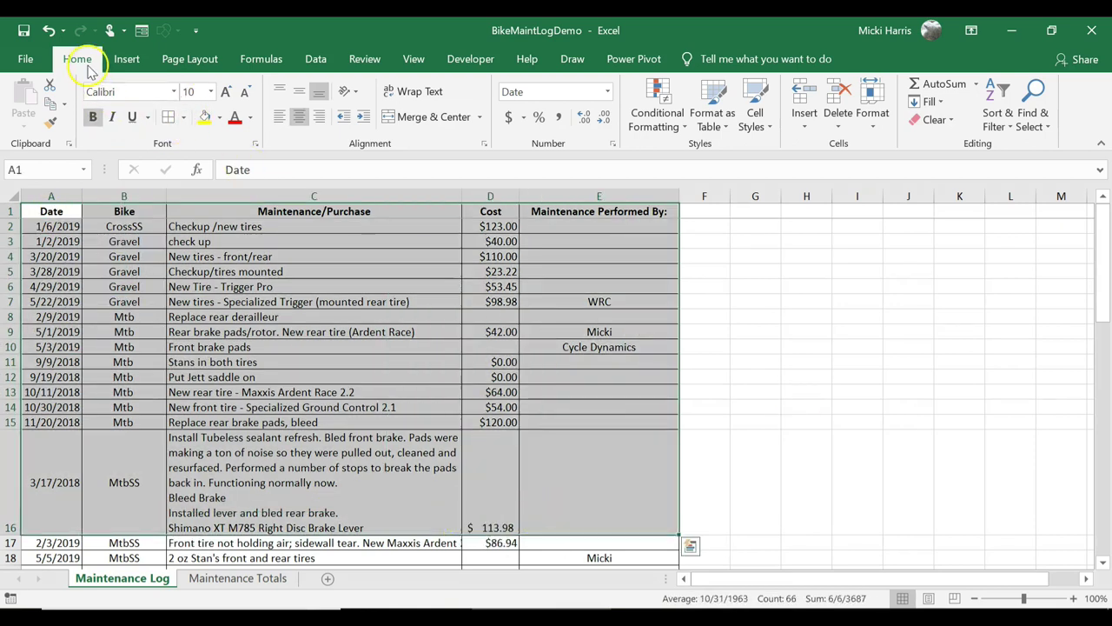
left_click(184, 119)
left_click(185, 119)
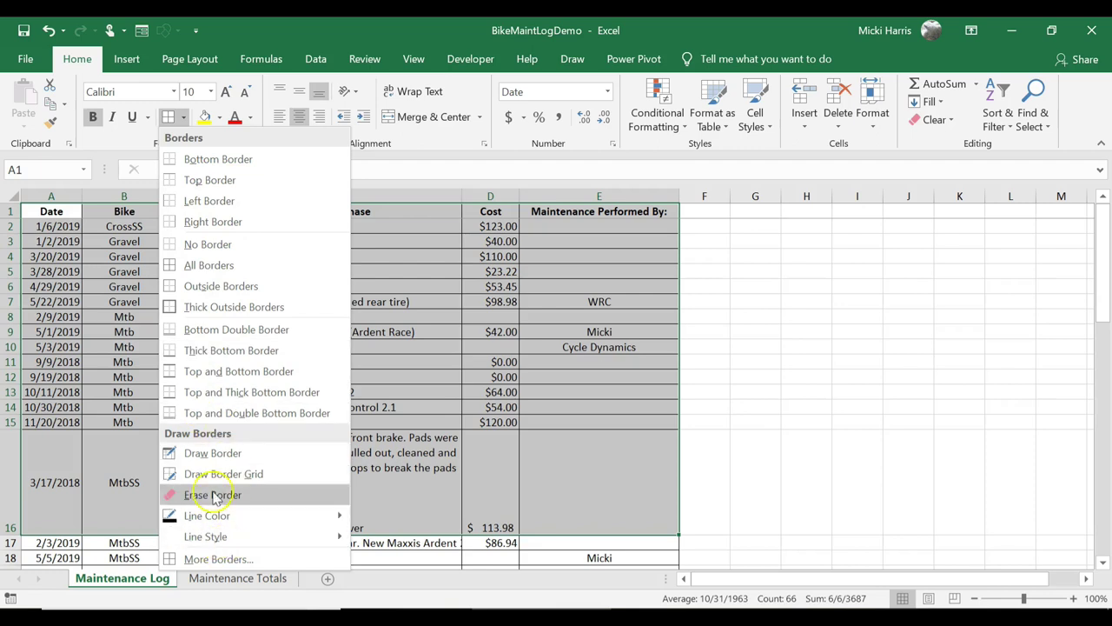
left_click(664, 369)
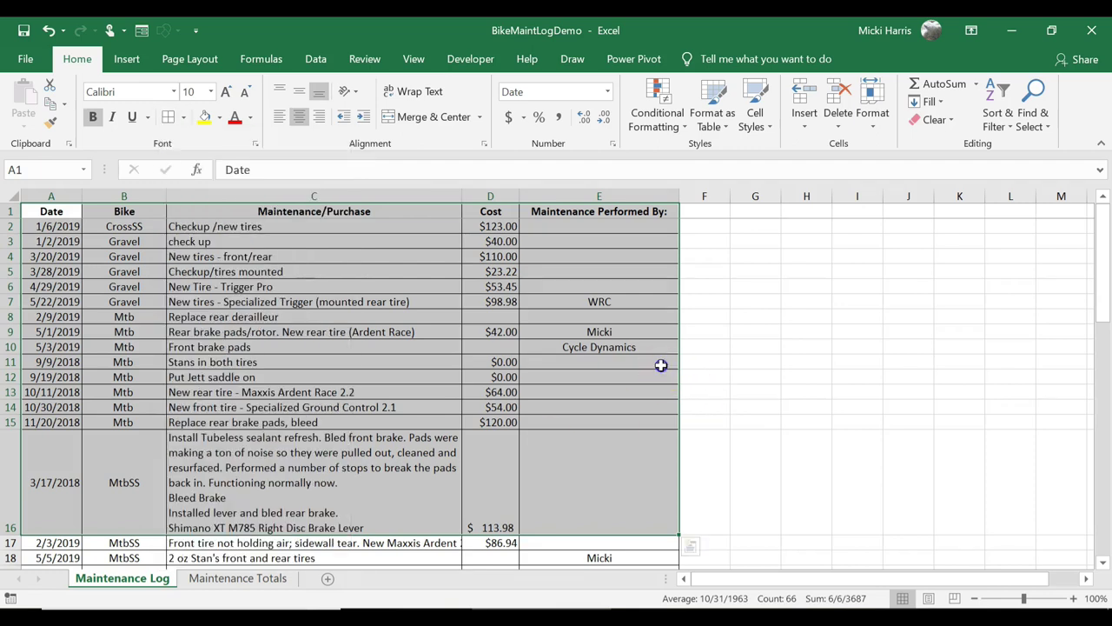
left_click(492, 224)
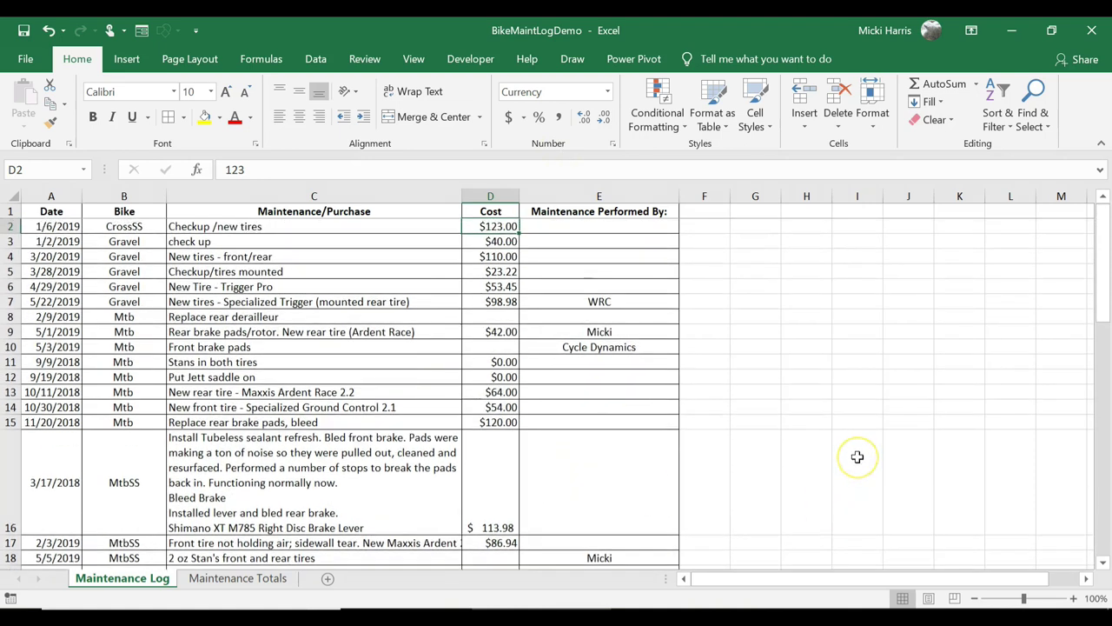
left_click(752, 244)
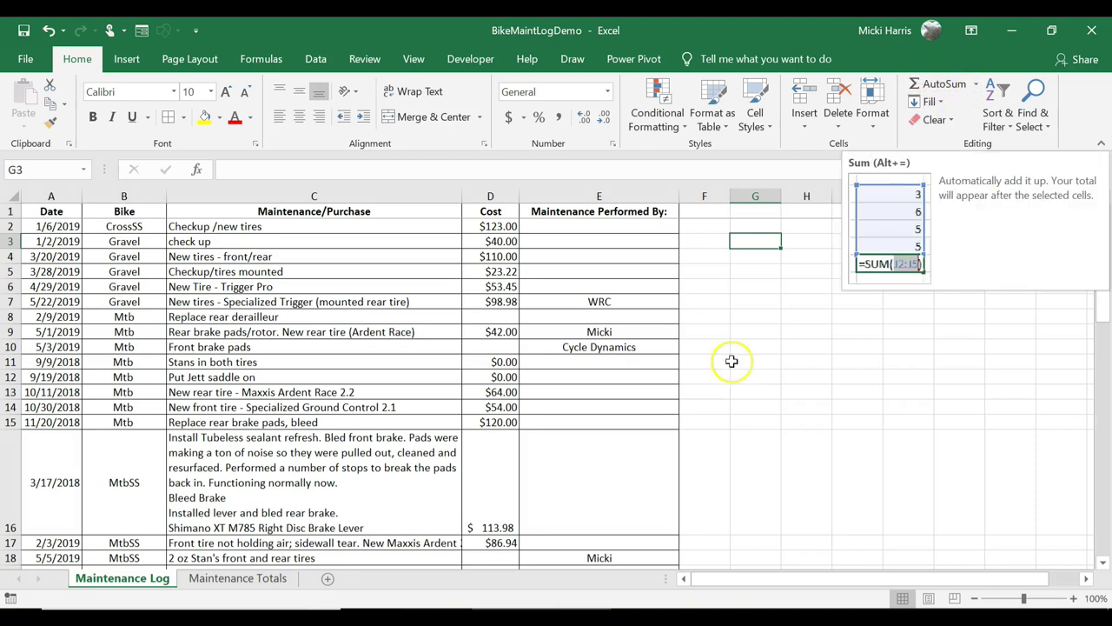
scroll(633, 380, "down", 4)
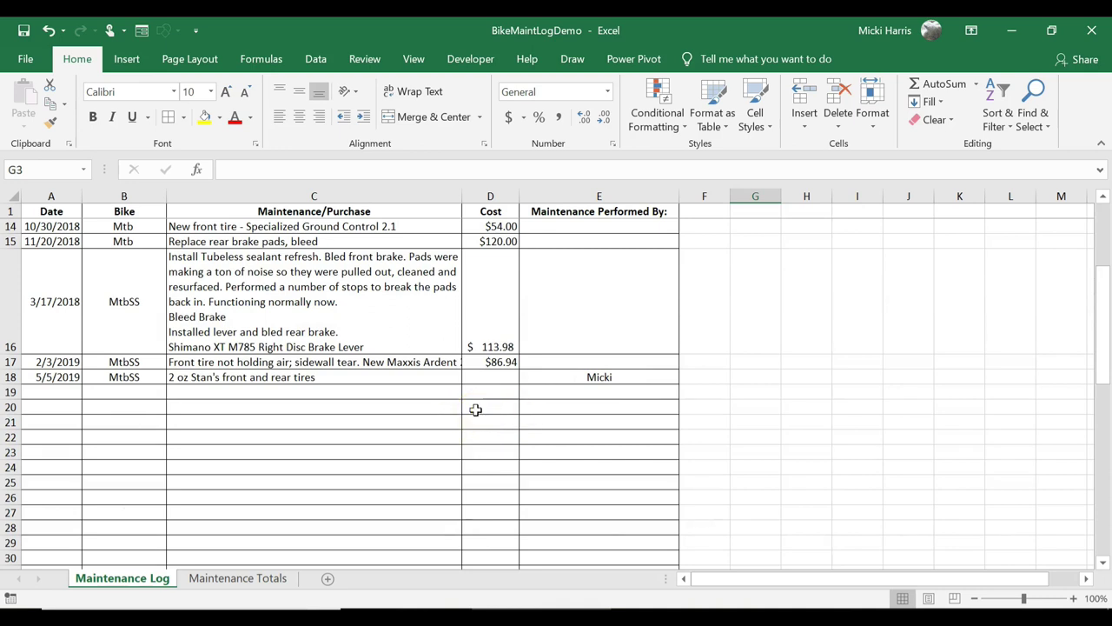
scroll(800, 497, "up", 4)
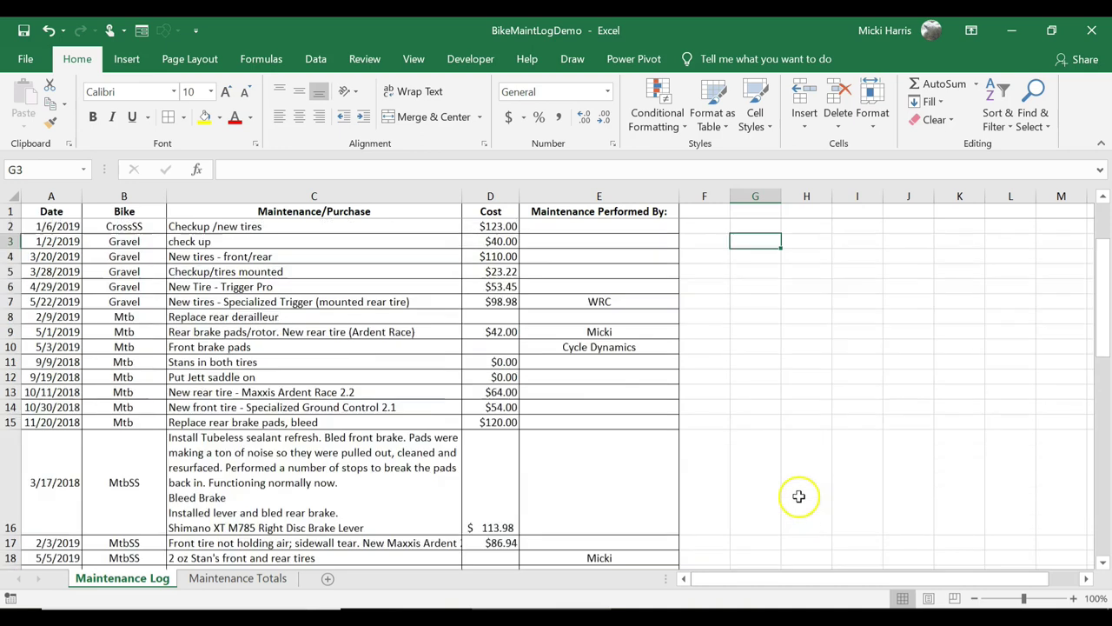
Begin a SUM formula in cell G2 that covers the Cost cells D2:D51.
left_click(752, 224)
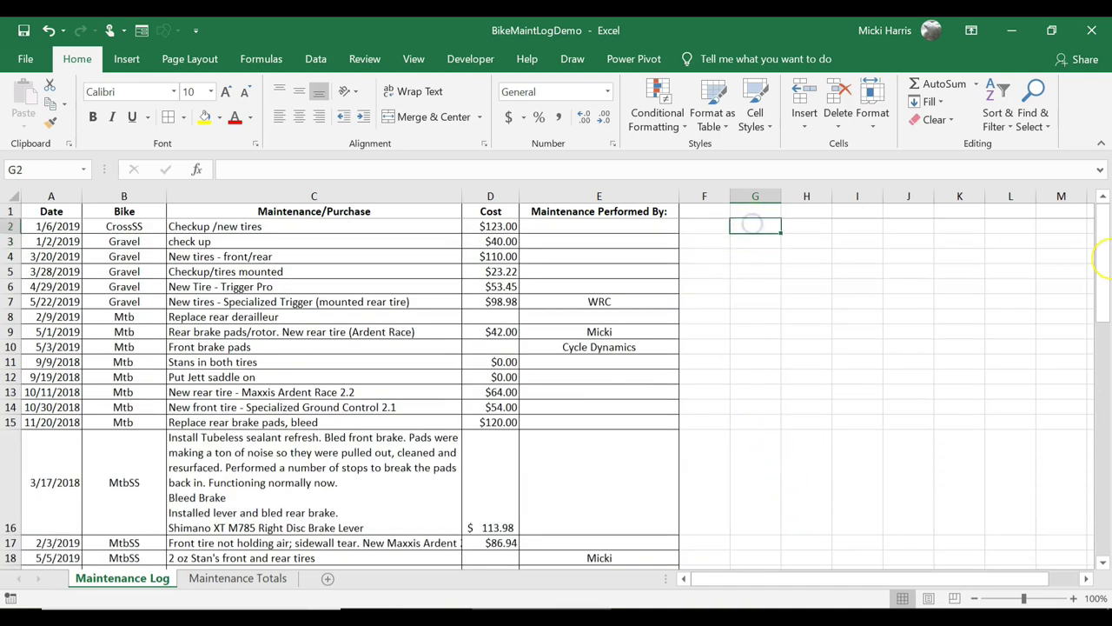
type("=sum")
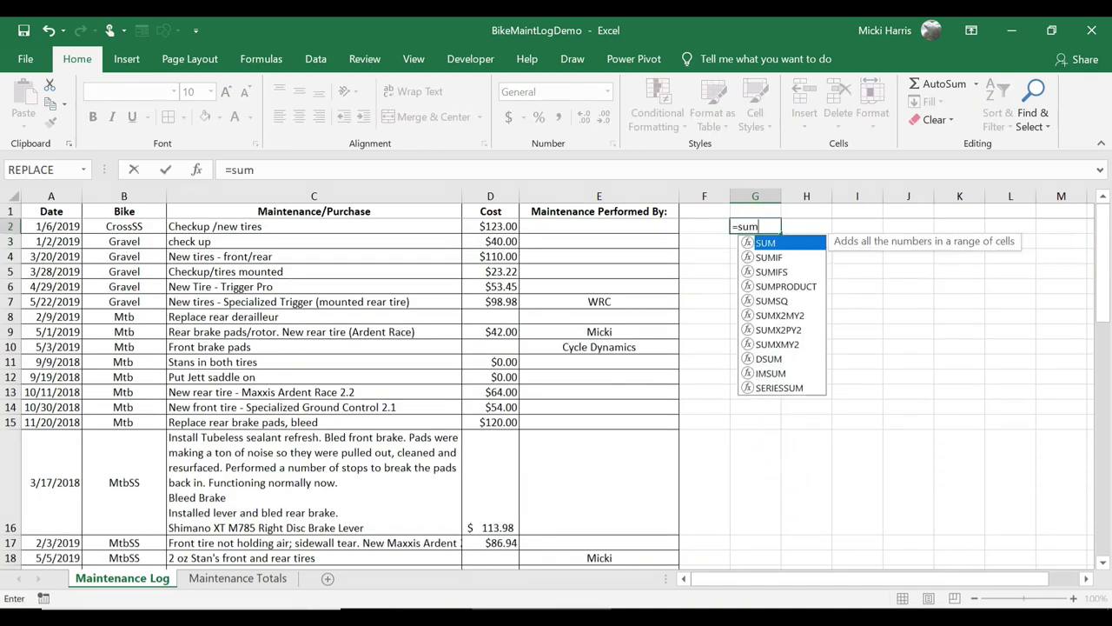
double_click(768, 244)
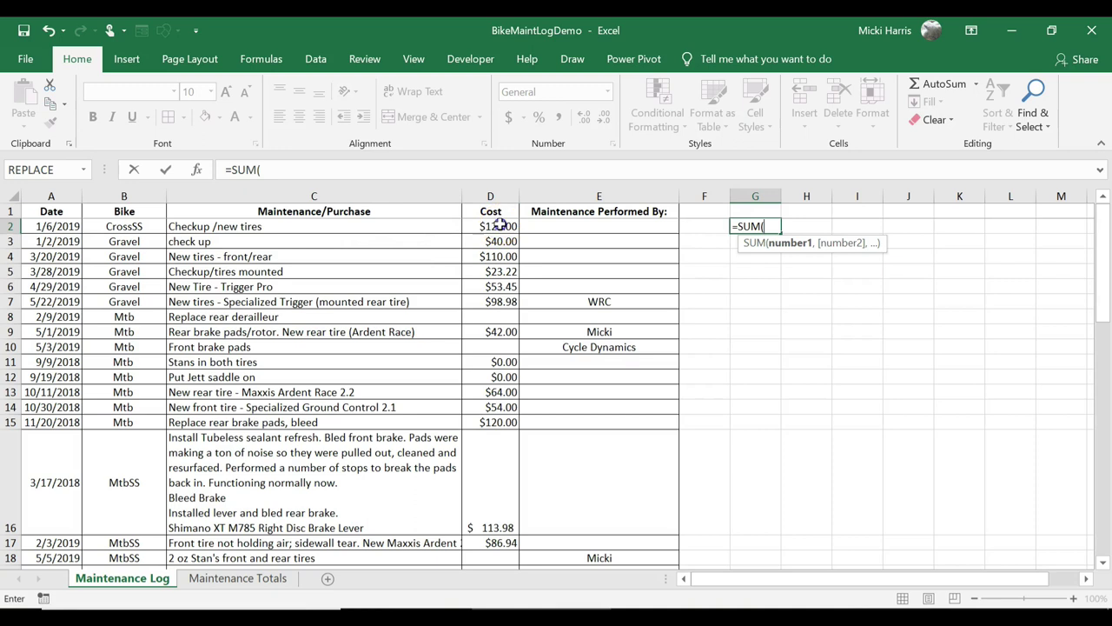
left_click_drag(500, 224, 475, 395)
scroll(869, 399, "up", 13)
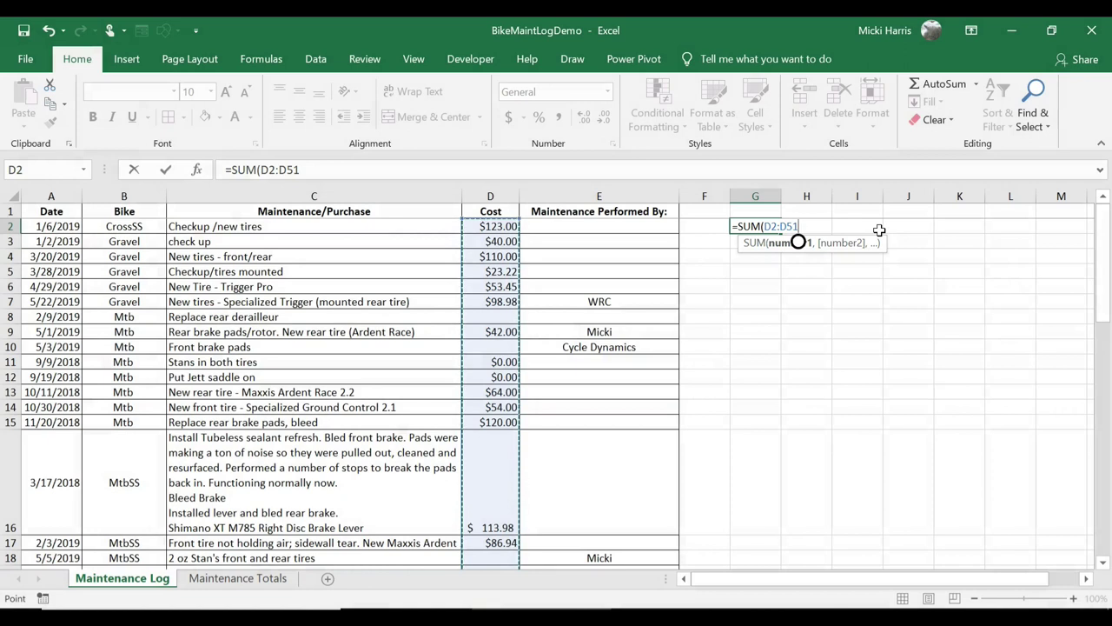
Change the formula's range to the whole Cost column so that G2 holds =SUM(D:D), and check the entered formula.
key("BackSpace")
key("BackSpace")
key("BackSpace")
key("BackSpace")
key("BackSpace")
key("BackSpace")
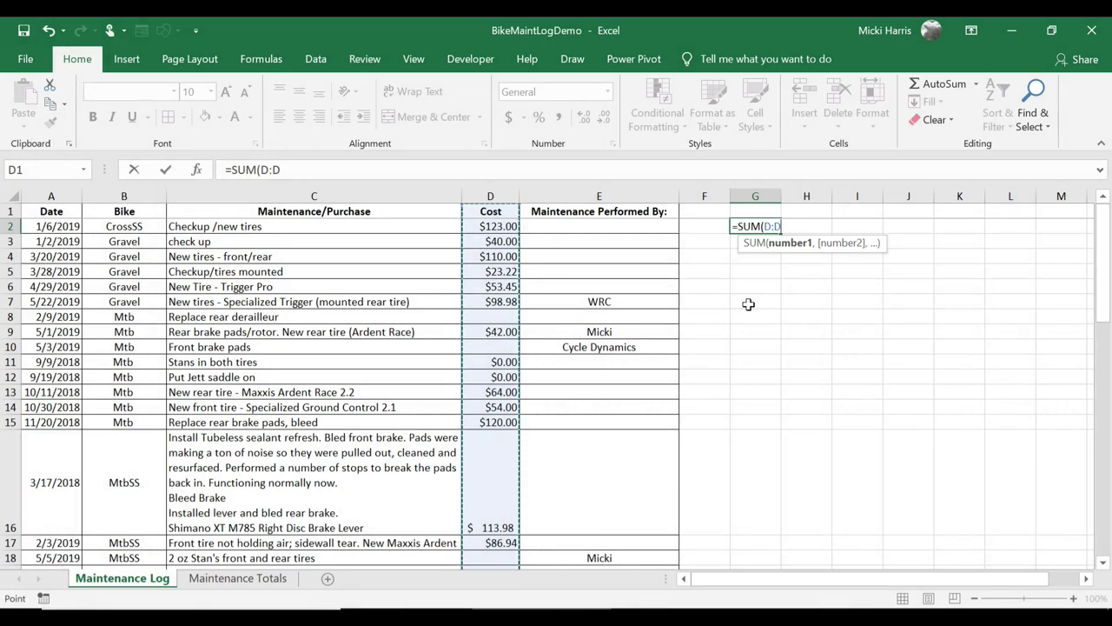
key("Return")
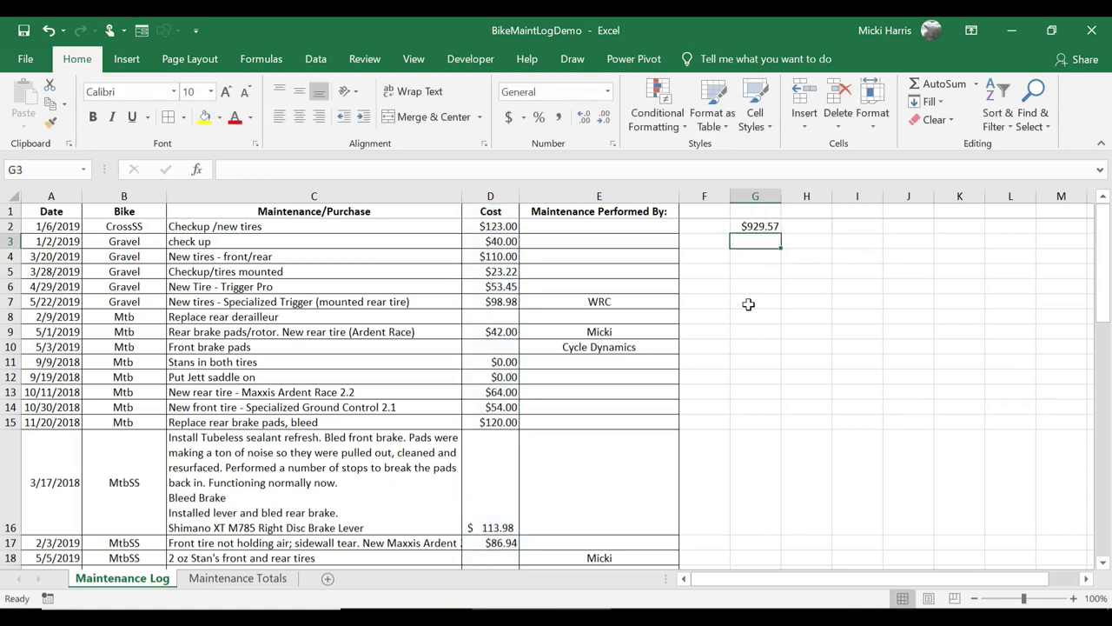
left_click(753, 225)
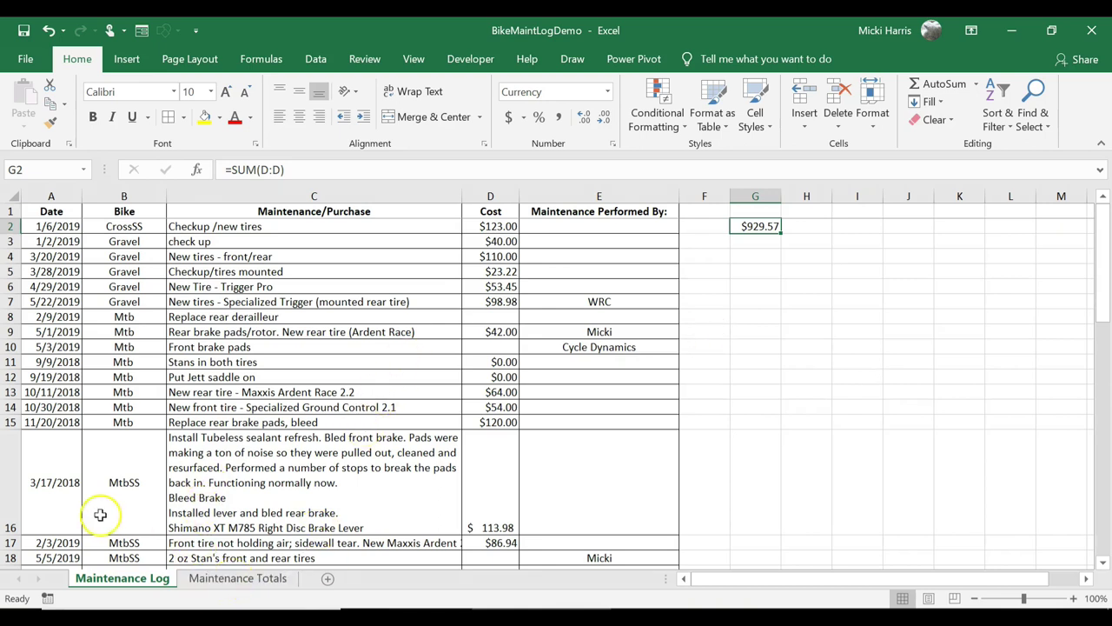
Add a blank worksheet directly after the Maintenance Log sheet.
left_click(125, 586)
left_click(329, 580)
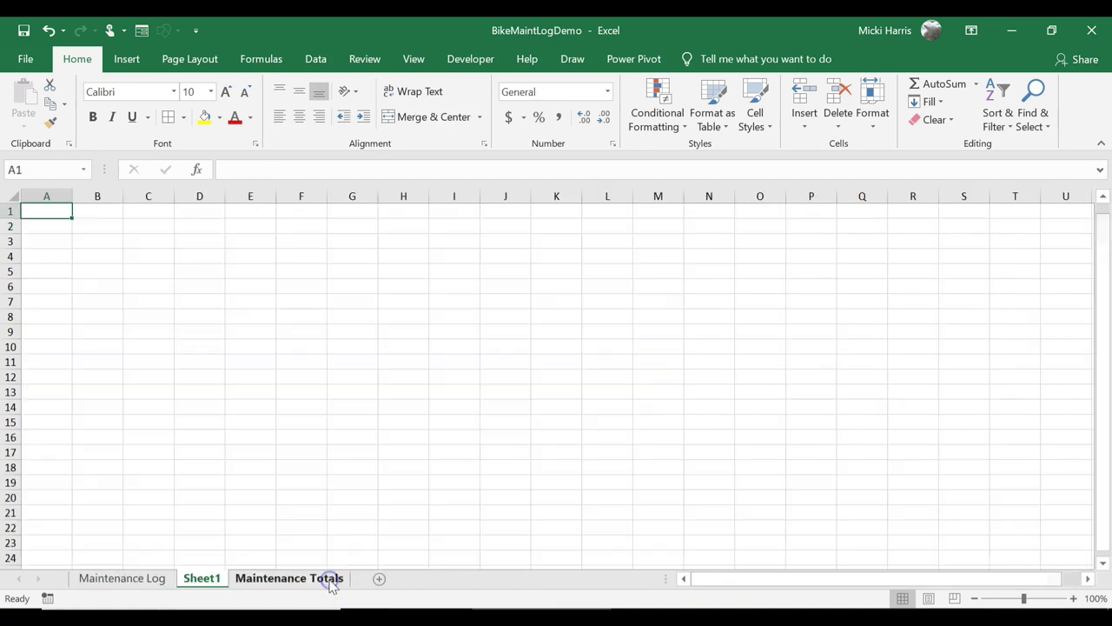
left_click(199, 582)
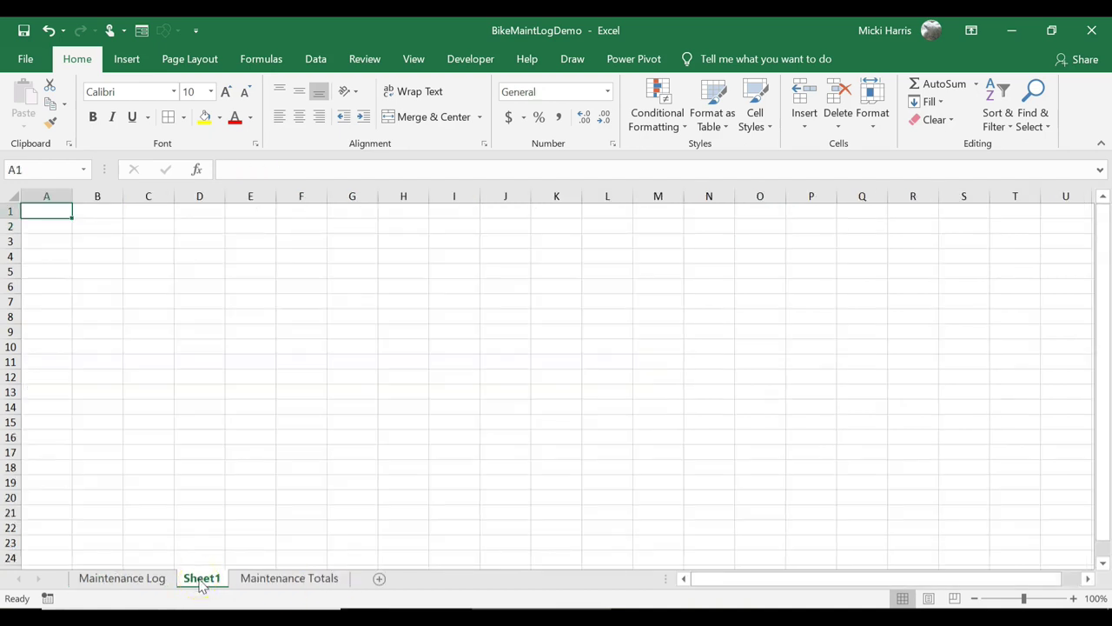
Examine the Maintenance Totals sheet's formulas for total costs in B2 and B3, times maintained in C2, and the grand total in B6.
left_click(120, 581)
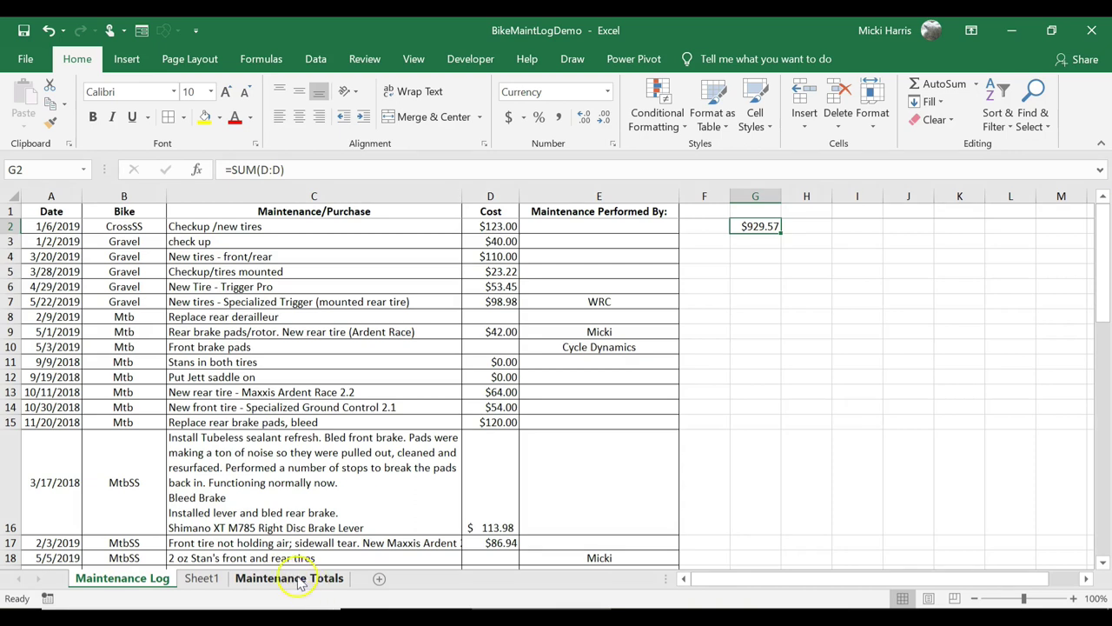
left_click(292, 578)
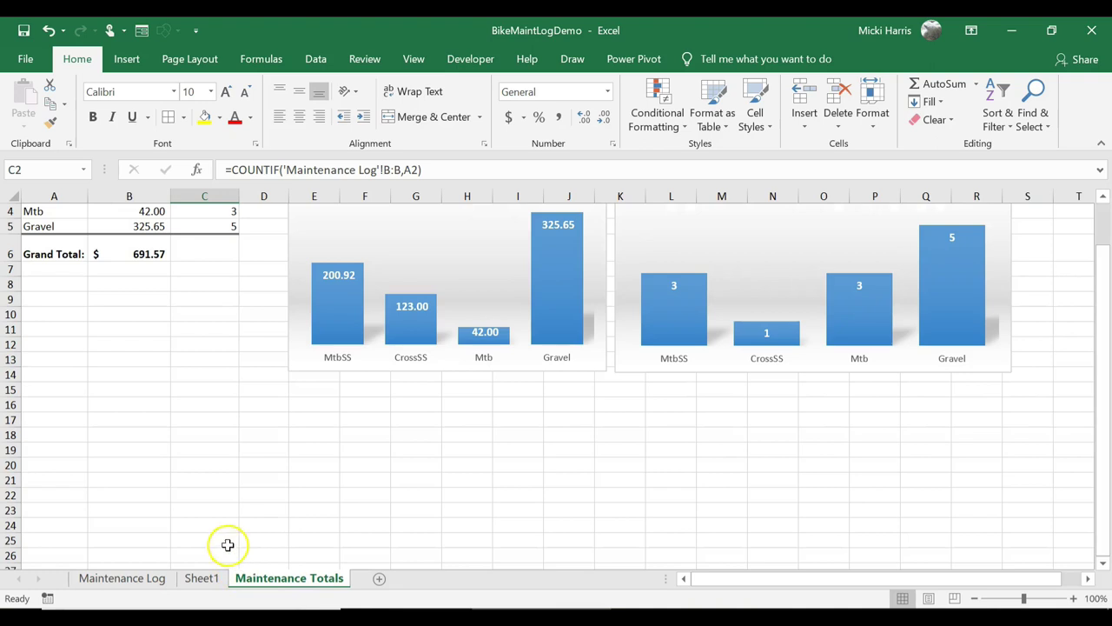
scroll(204, 348, "up", 1)
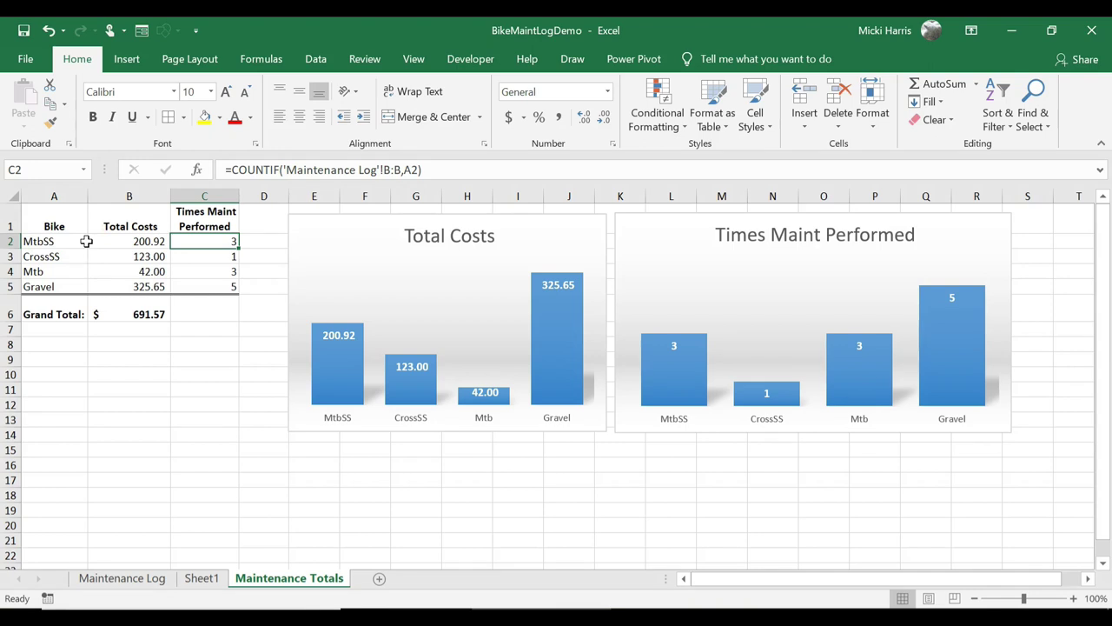
left_click(135, 241)
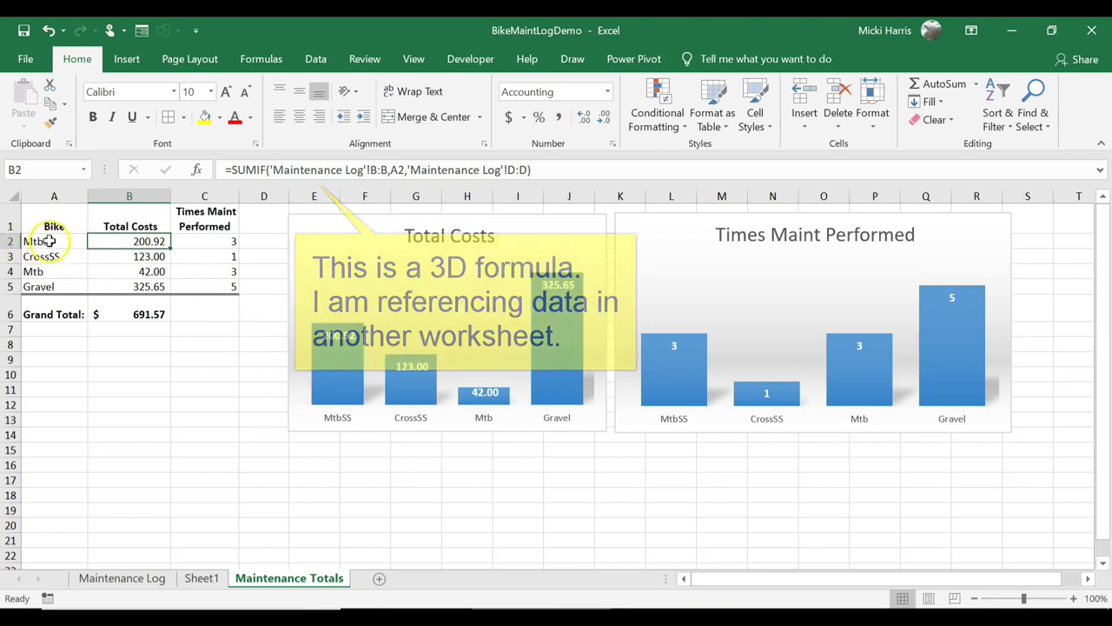
left_click(137, 257)
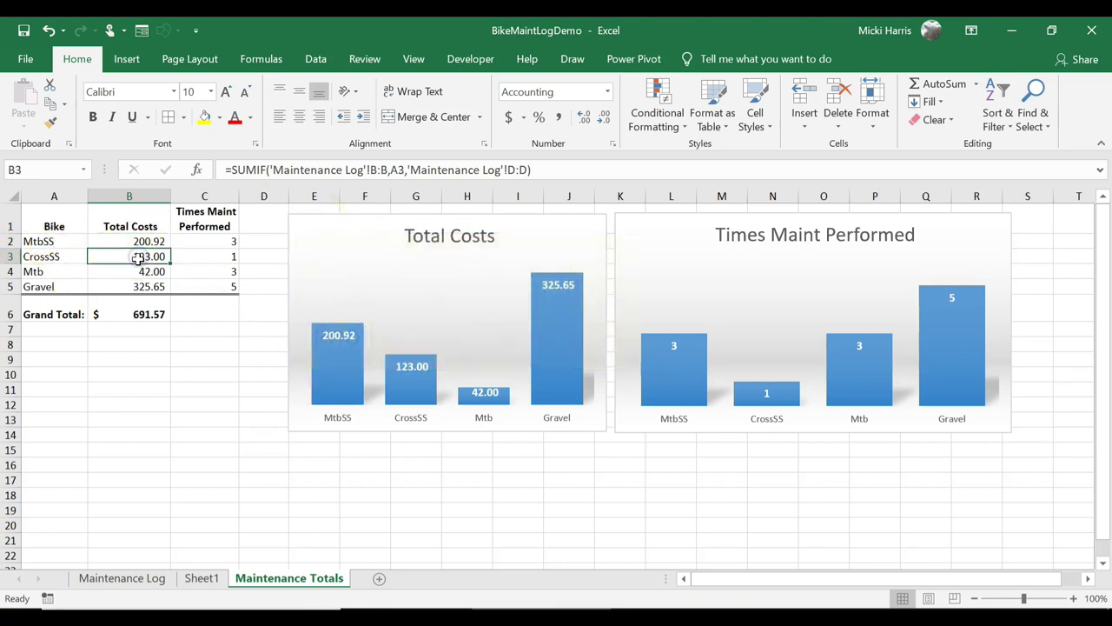
left_click(183, 242)
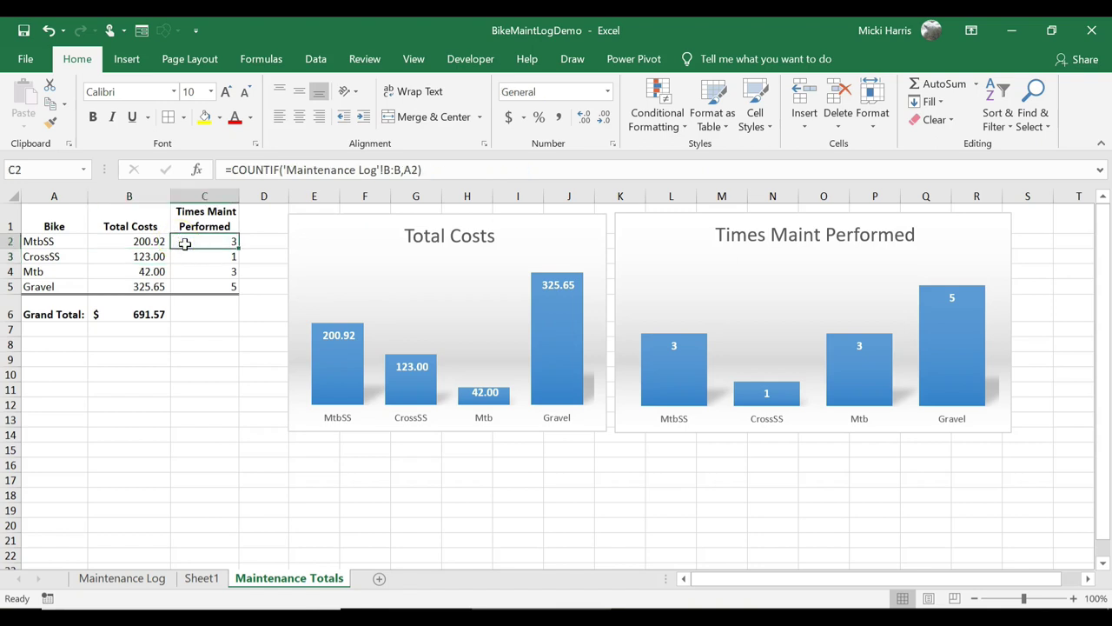
left_click(133, 311)
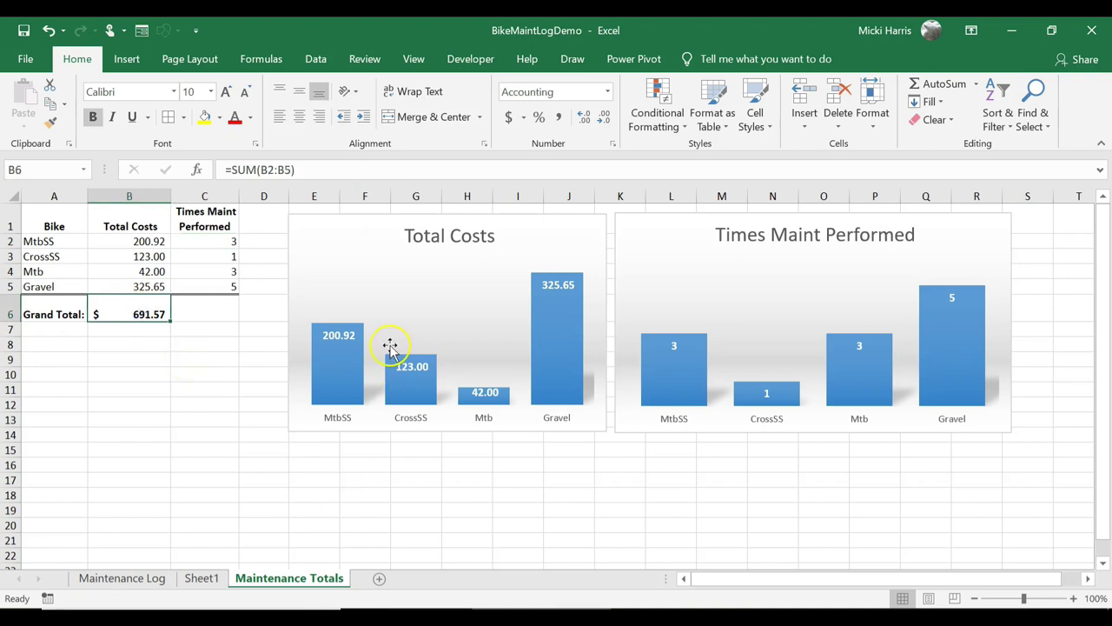
Inspect the MtbSS total cost cell and the source ranges of the Total Costs and Times Maint Performed charts.
left_click(152, 241)
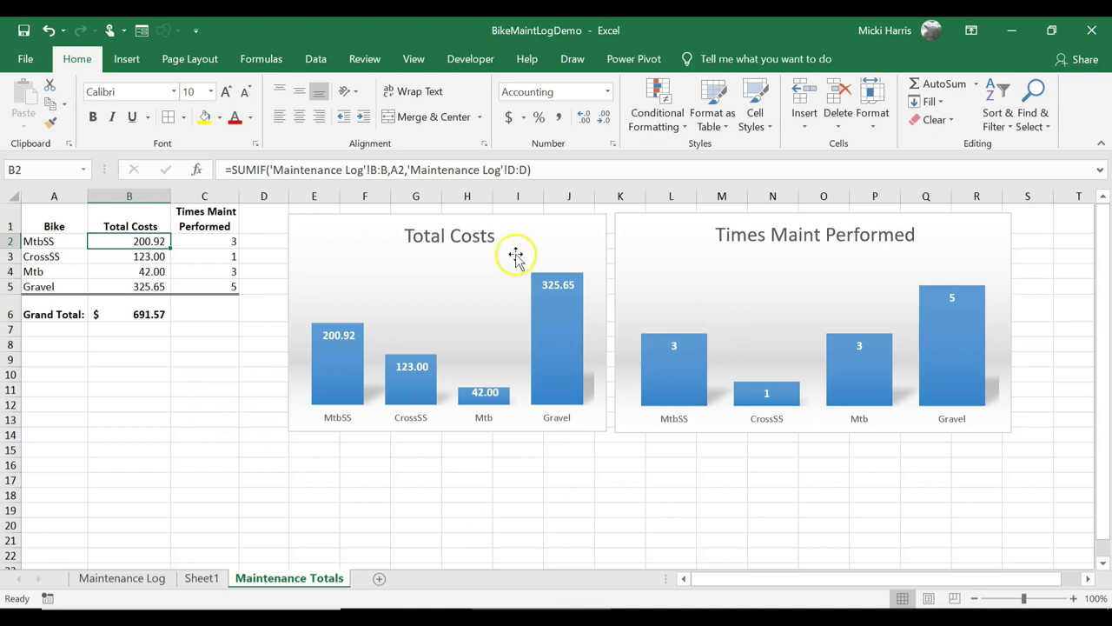
left_click(355, 263)
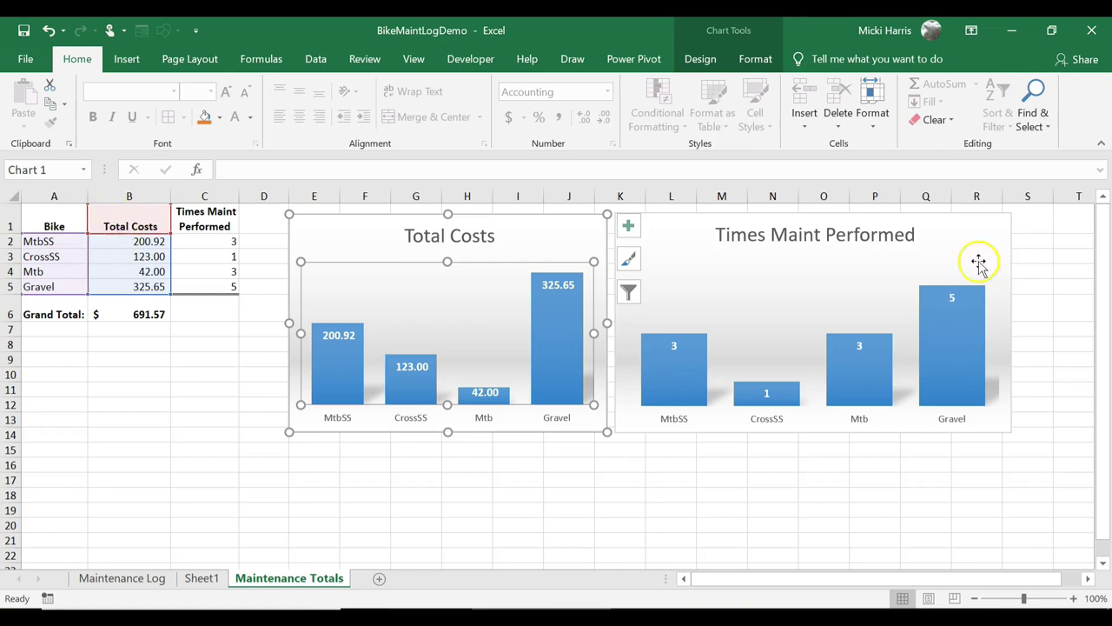
left_click(694, 230)
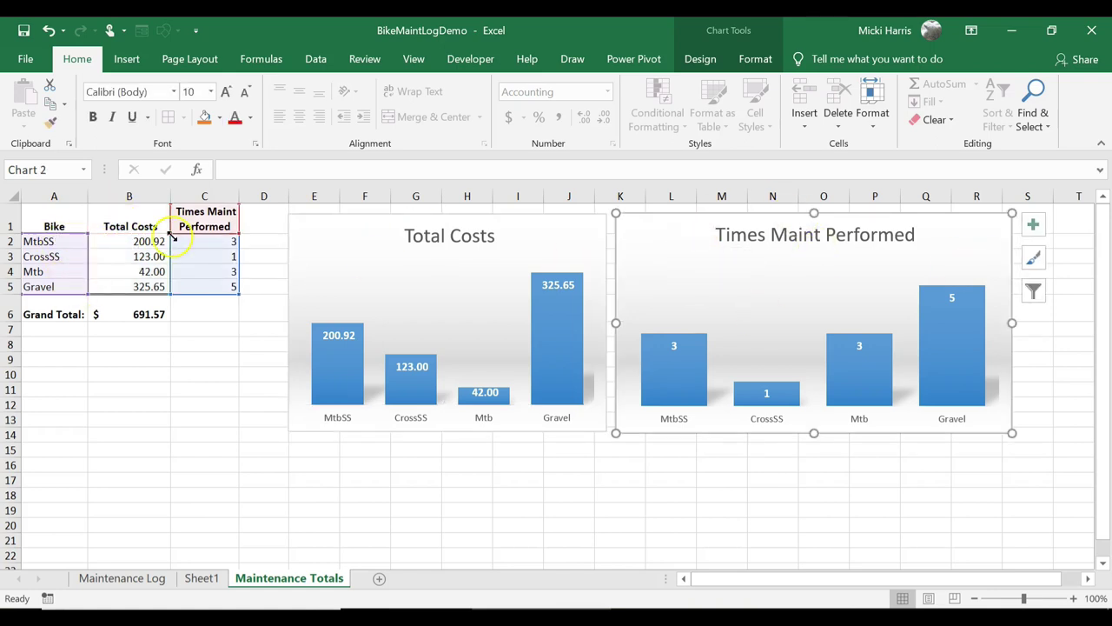